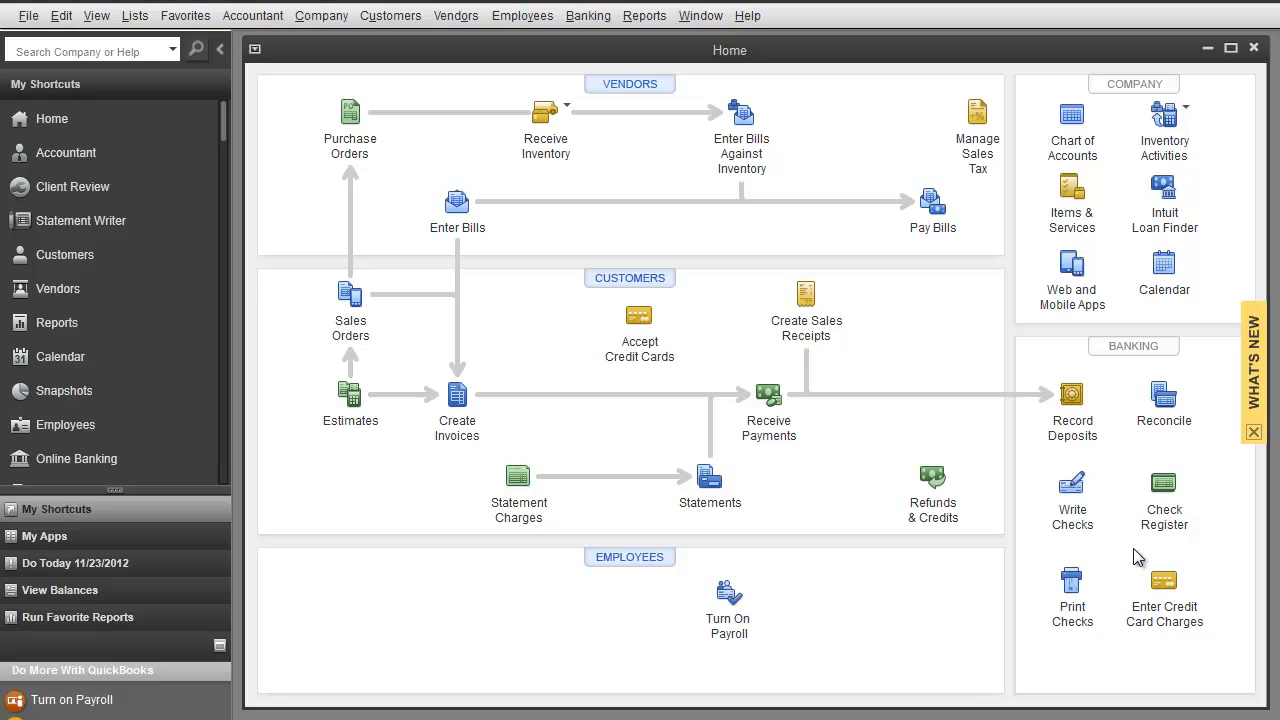
Start a new check drawn on the Checking subaccount of My Bank.
{"action": "left_click", "coordinate": [1074, 495]}
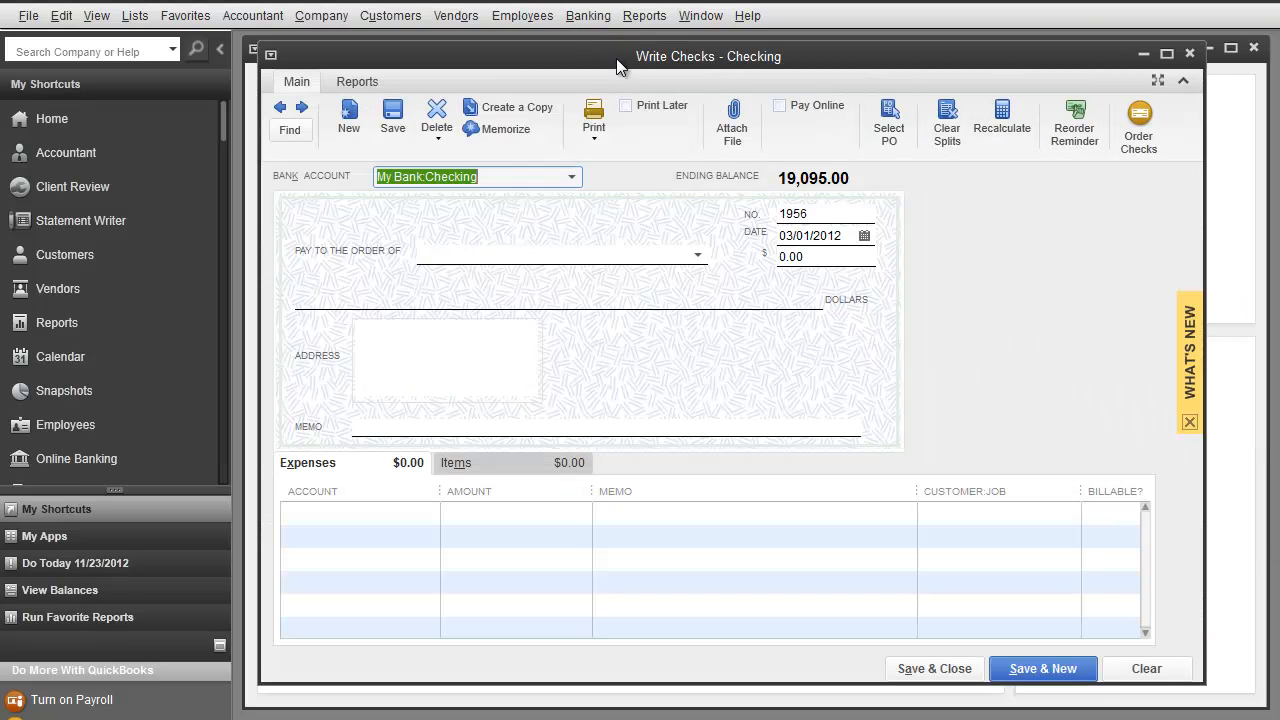
{"action": "left_click_drag", "start_coordinate": [616, 58], "coordinate": [597, 53]}
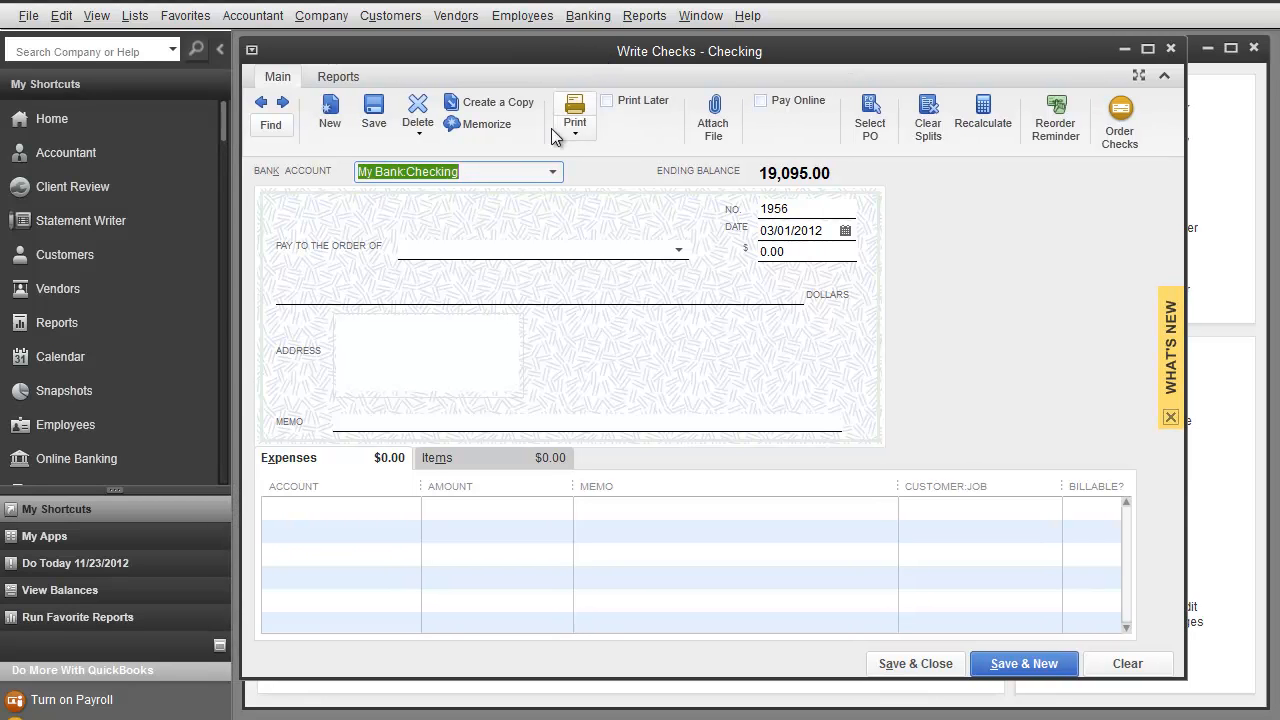
{"action": "left_click", "coordinate": [556, 173]}
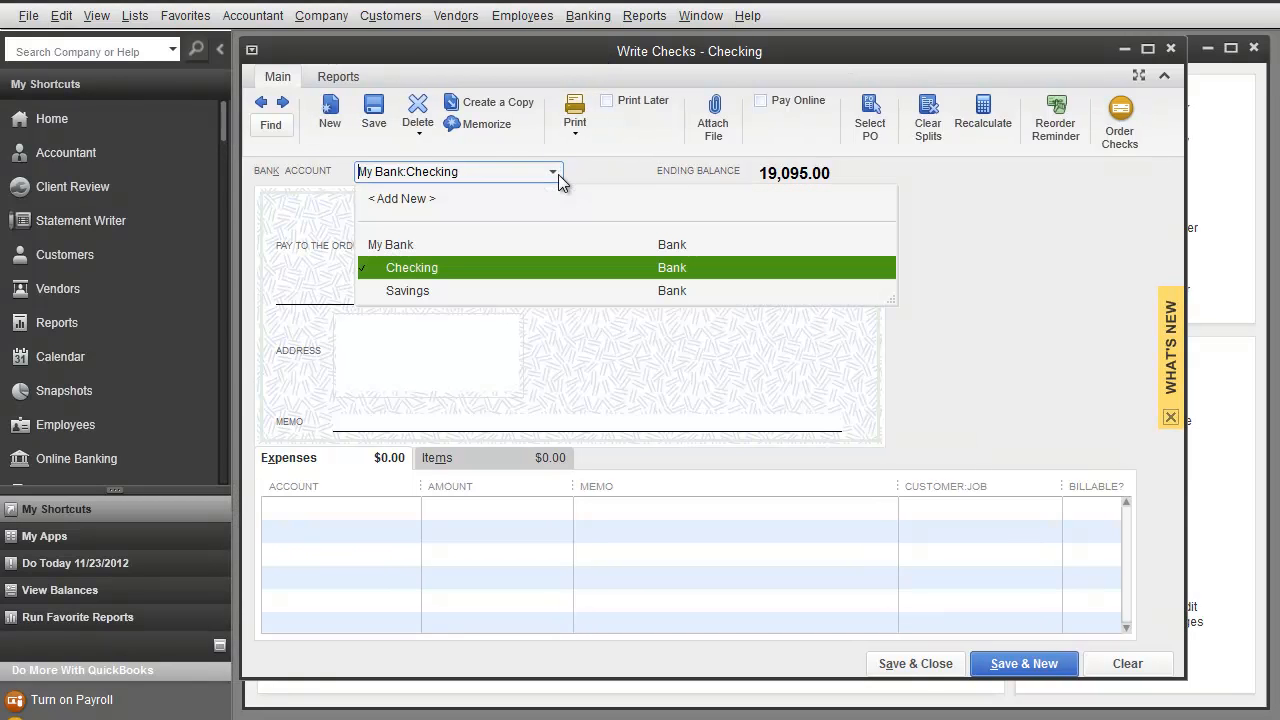
{"action": "left_click", "coordinate": [432, 266]}
{"action": "key", "text": "Tab"}
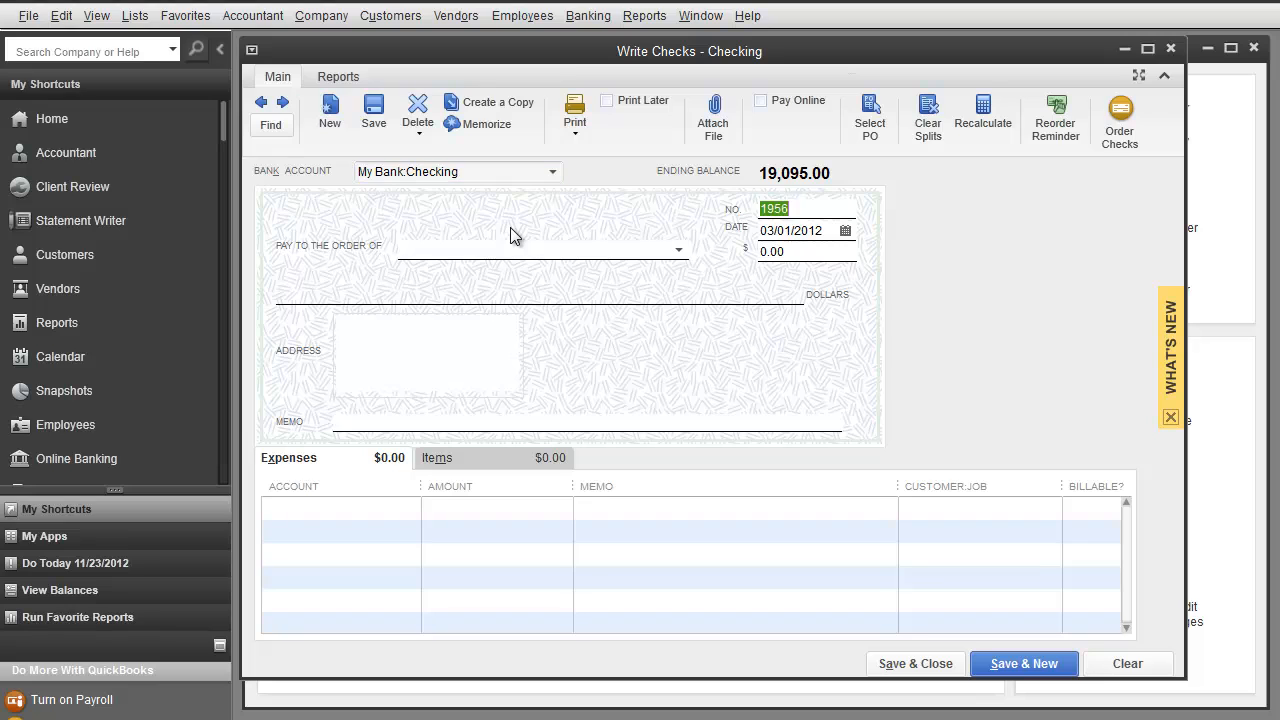
Keep the check number and date the check 1/13.
{"action": "key", "text": "Tab"}
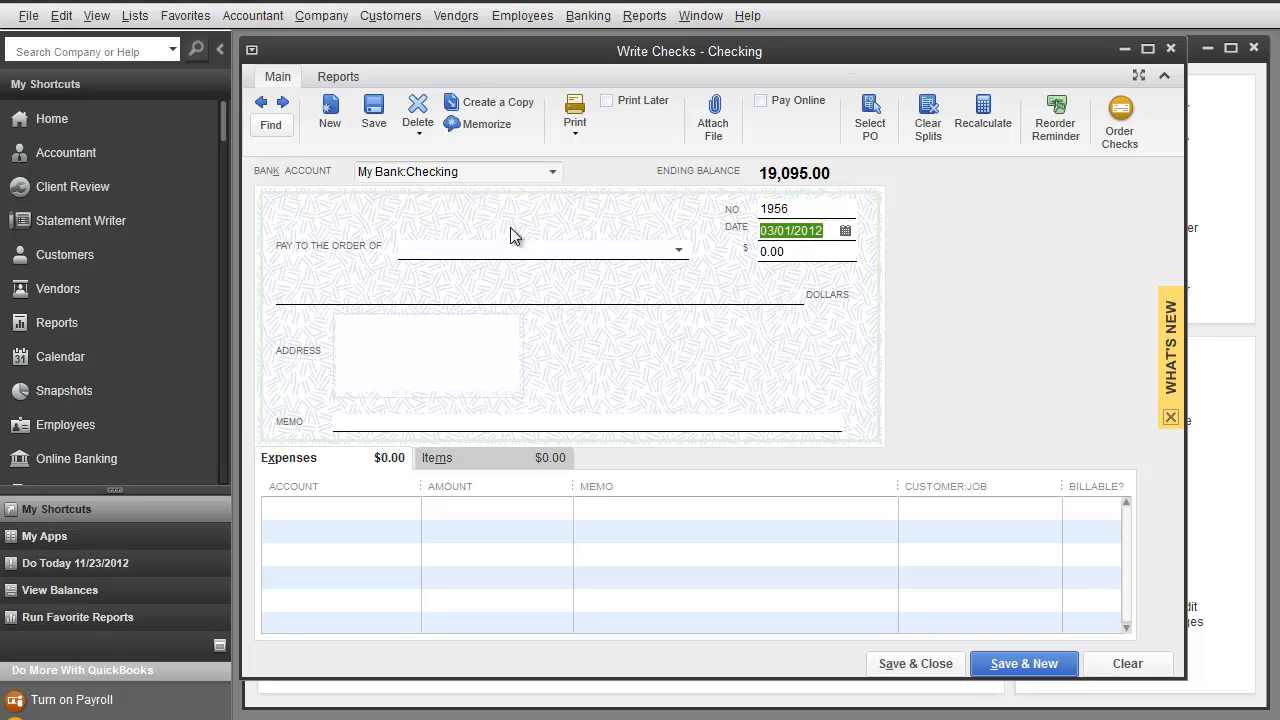
{"action": "type", "text": "1/13"}
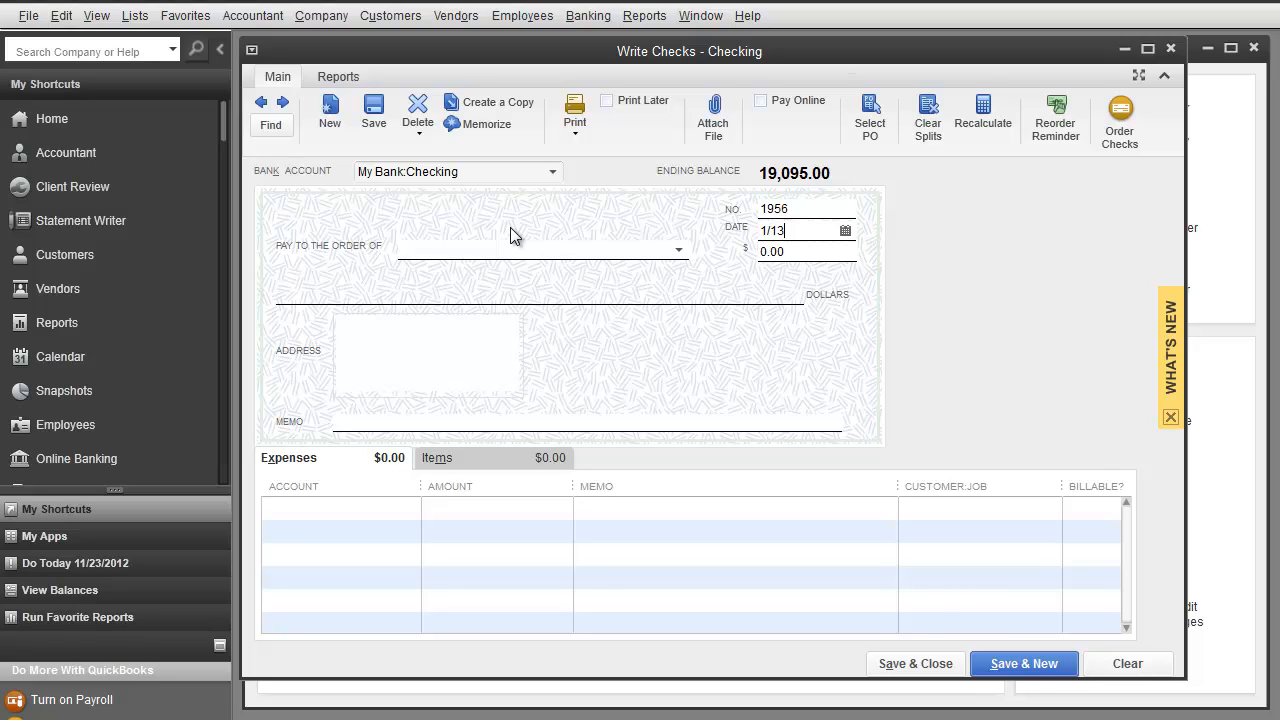
{"action": "key", "text": "Tab"}
{"action": "left_click", "coordinate": [679, 251]}
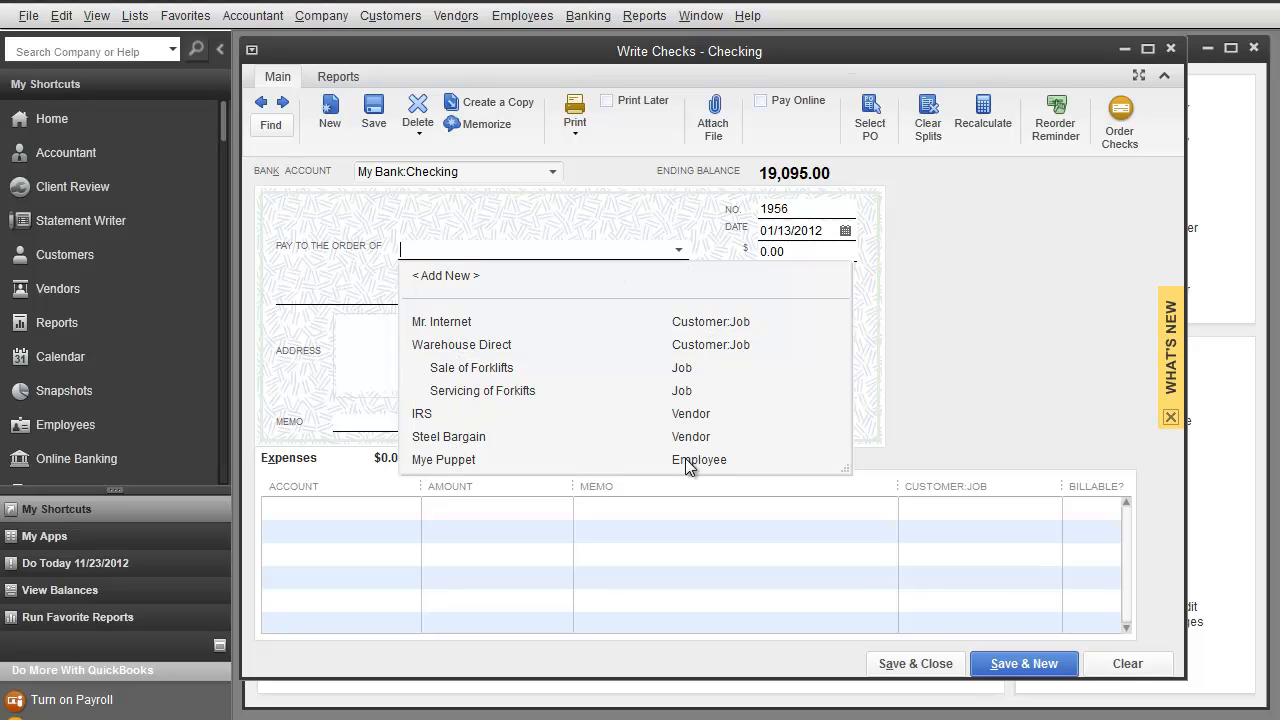
{"action": "left_click", "coordinate": [457, 282]}
{"action": "left_click_drag", "start_coordinate": [857, 232], "coordinate": [365, 193]}
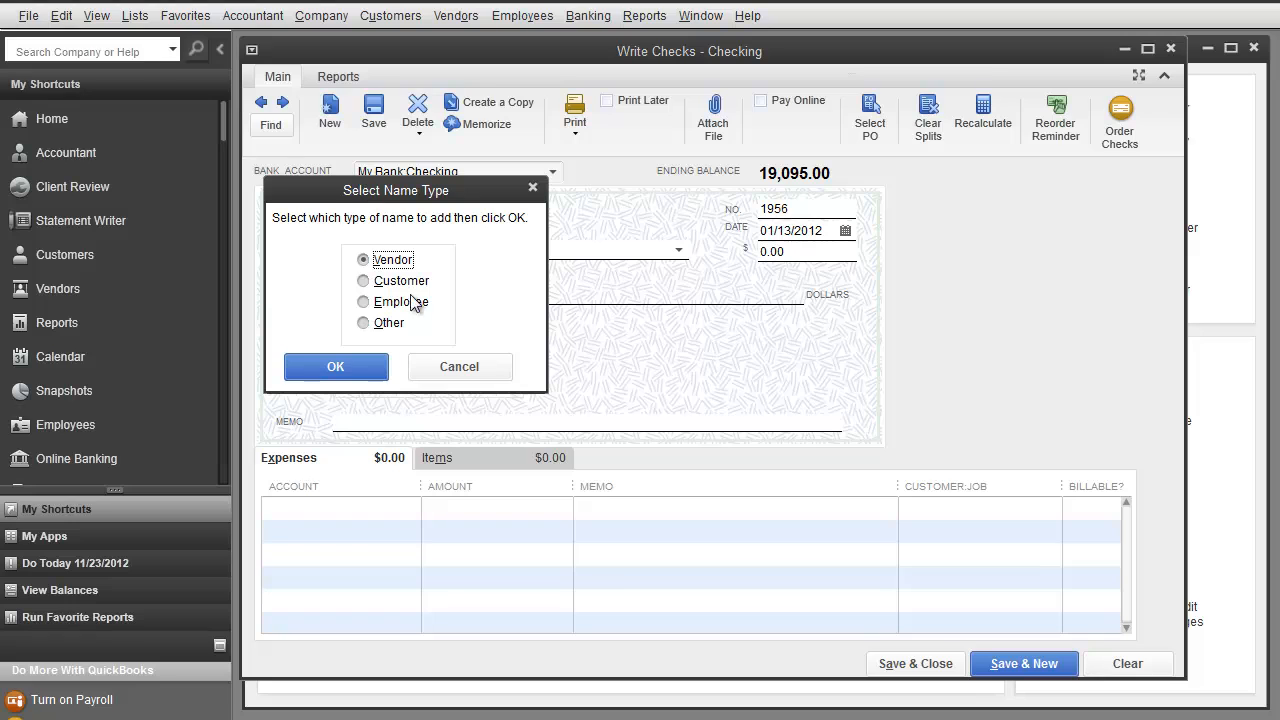
{"action": "left_click", "coordinate": [459, 366]}
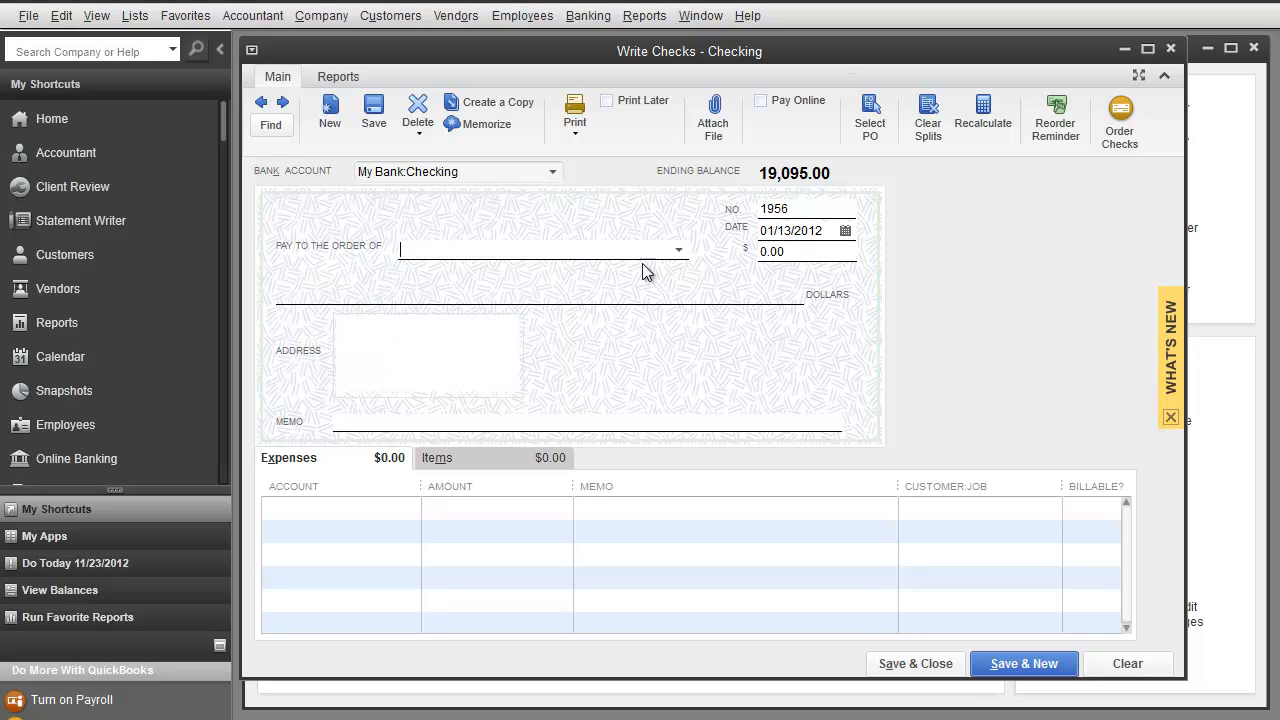
Make the check payable to the vendor IRS and turn off future display of the sales tax payment notice.
{"action": "left_click", "coordinate": [680, 251]}
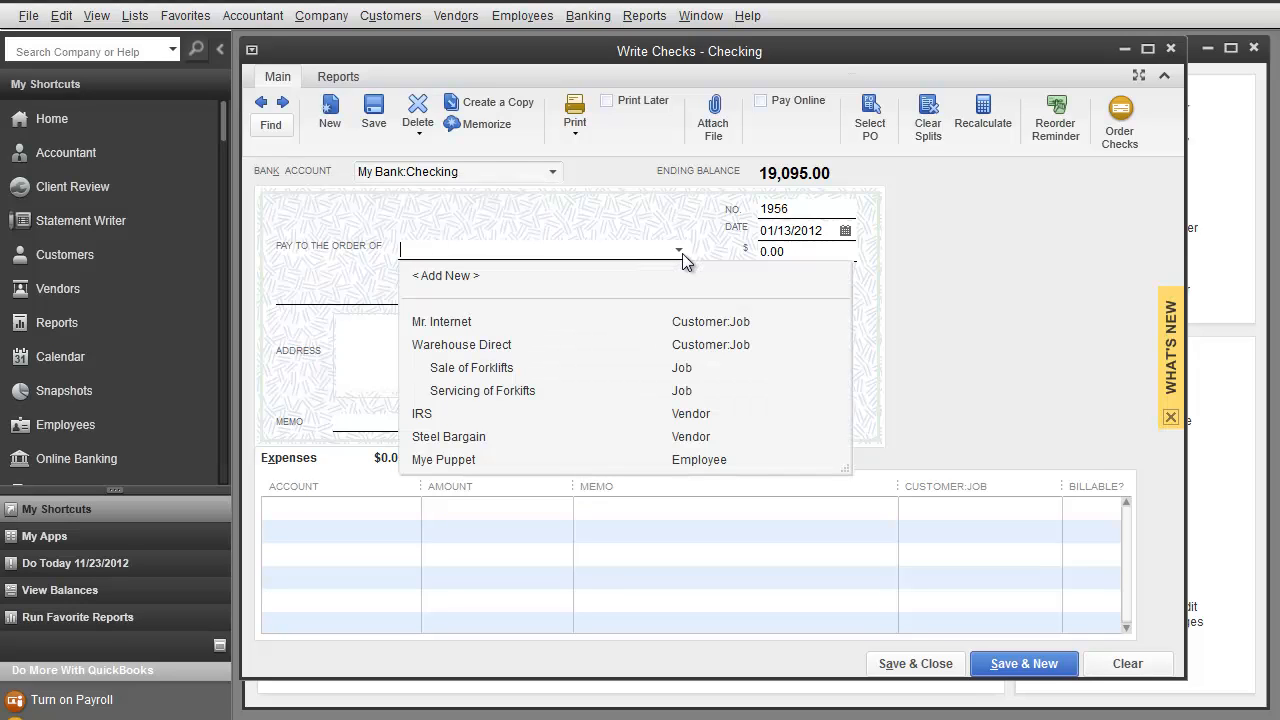
{"action": "left_click", "coordinate": [451, 413]}
{"action": "left_click", "coordinate": [731, 384]}
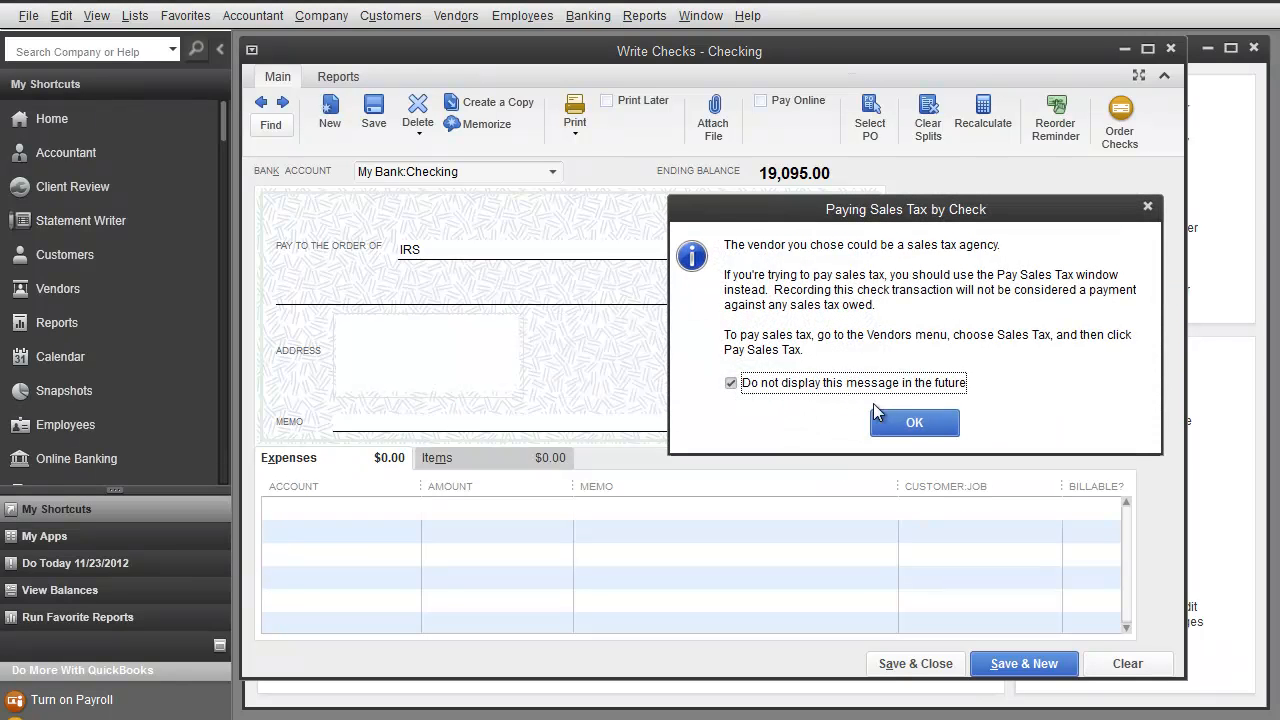
{"action": "left_click", "coordinate": [885, 420]}
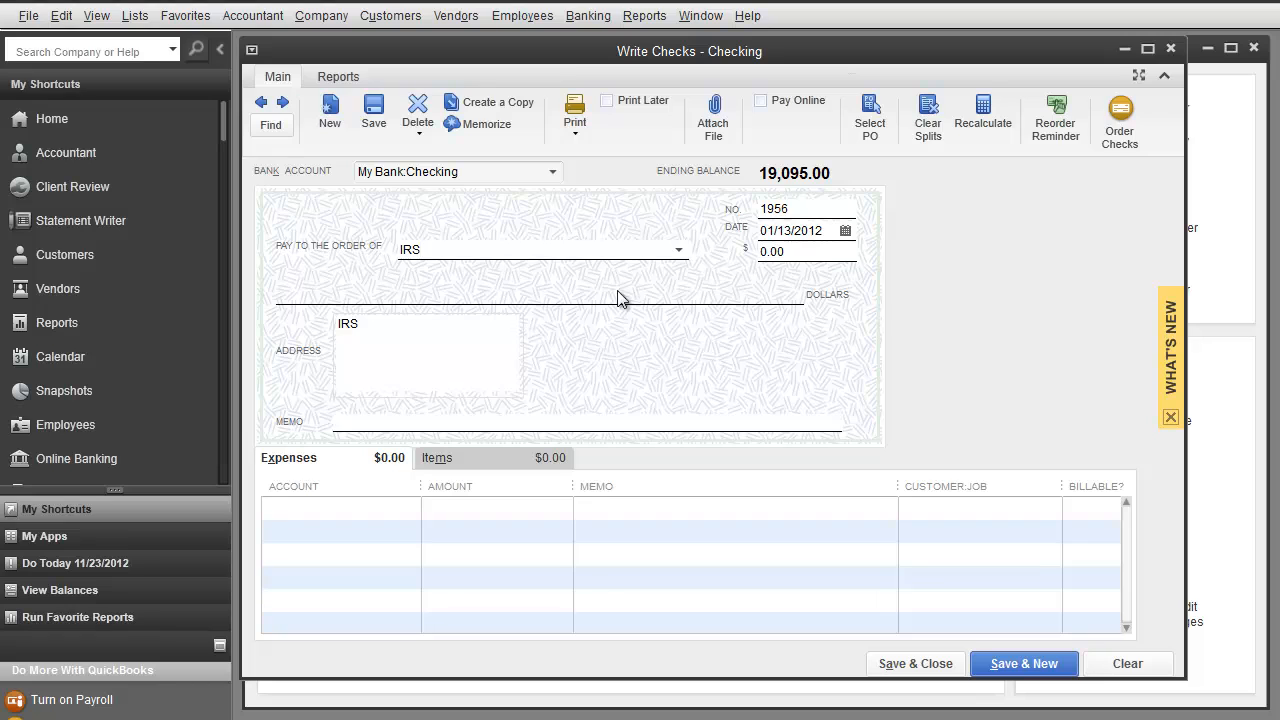
Set the check amount to 750.00.
{"action": "key", "text": "Tab"}
{"action": "type", "text": "7"}
{"action": "key", "text": "Tab"}
{"action": "key", "text": "Tab"}
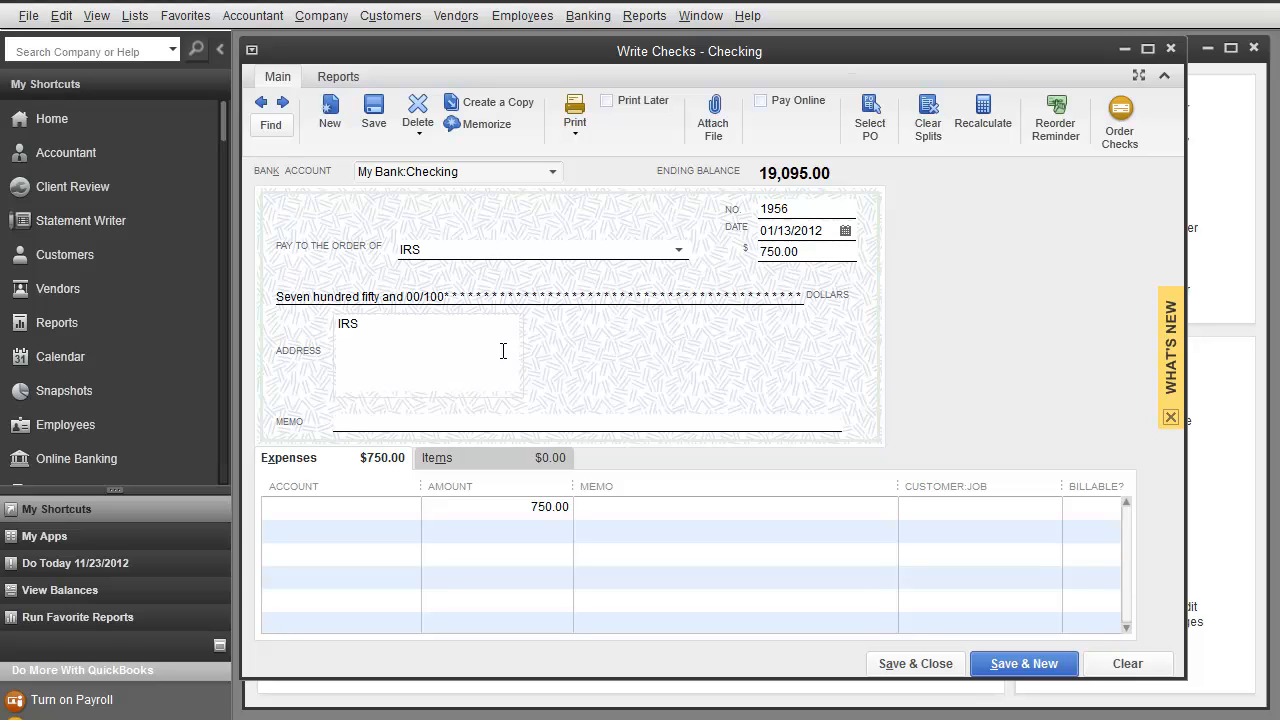
Enter an address line below the payee name in the check's address block.
{"action": "left_click", "coordinate": [402, 371]}
{"action": "type", "text": "fdfasdf"}
{"action": "key", "text": "BackSpace"}
{"action": "key", "text": "BackSpace"}
{"action": "key", "text": "BackSpace"}
{"action": "key", "text": "BackSpace"}
{"action": "key", "text": "BackSpace"}
{"action": "type", "text": "195550"}
Enter "For Taxes I wish I didnt have to pay" as the check's memo.
{"action": "left_click", "coordinate": [402, 416]}
{"action": "type", "text": "For Taxes I wish I"}
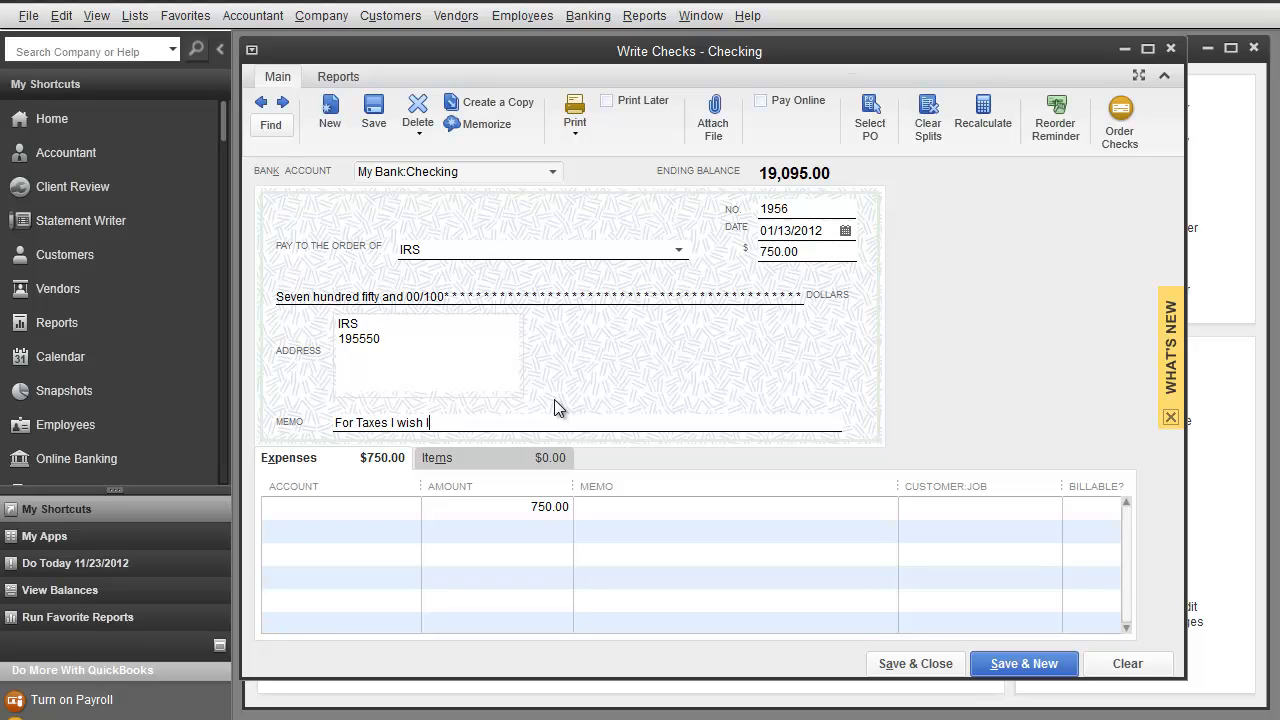
{"action": "type", "text": " didnt have to pay"}
{"action": "left_click", "coordinate": [328, 509]}
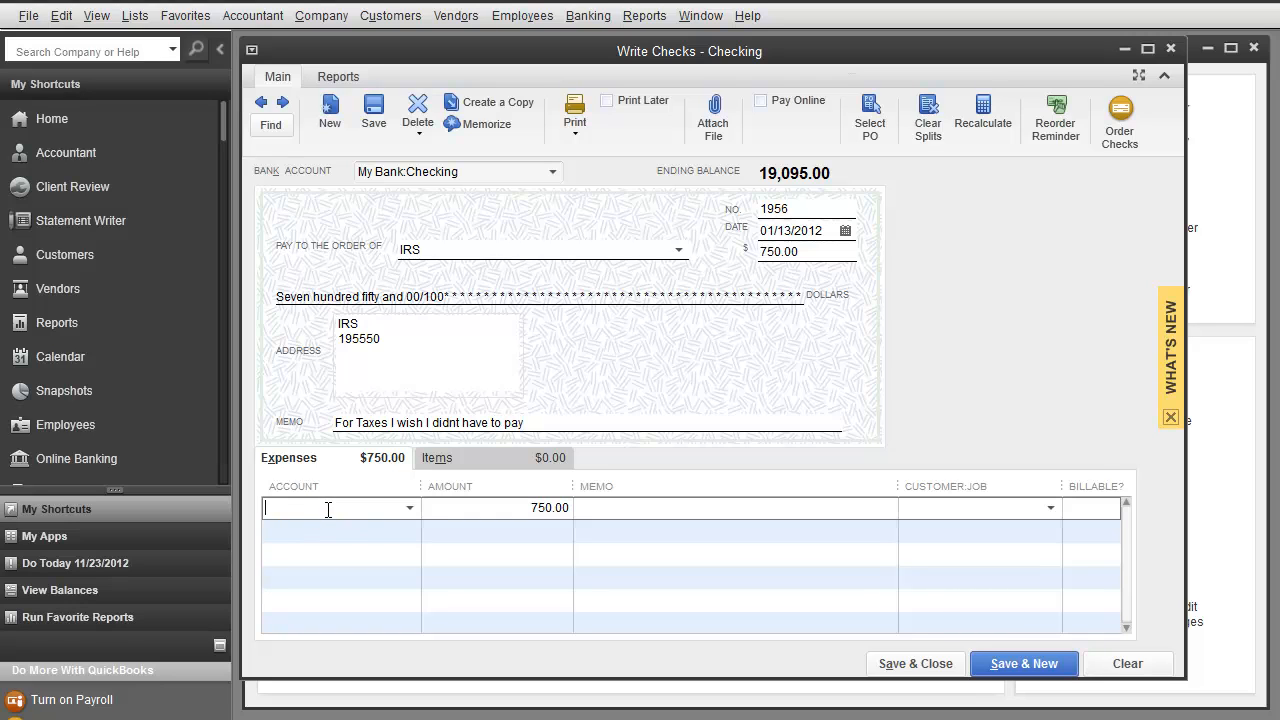
{"action": "left_click", "coordinate": [408, 507]}
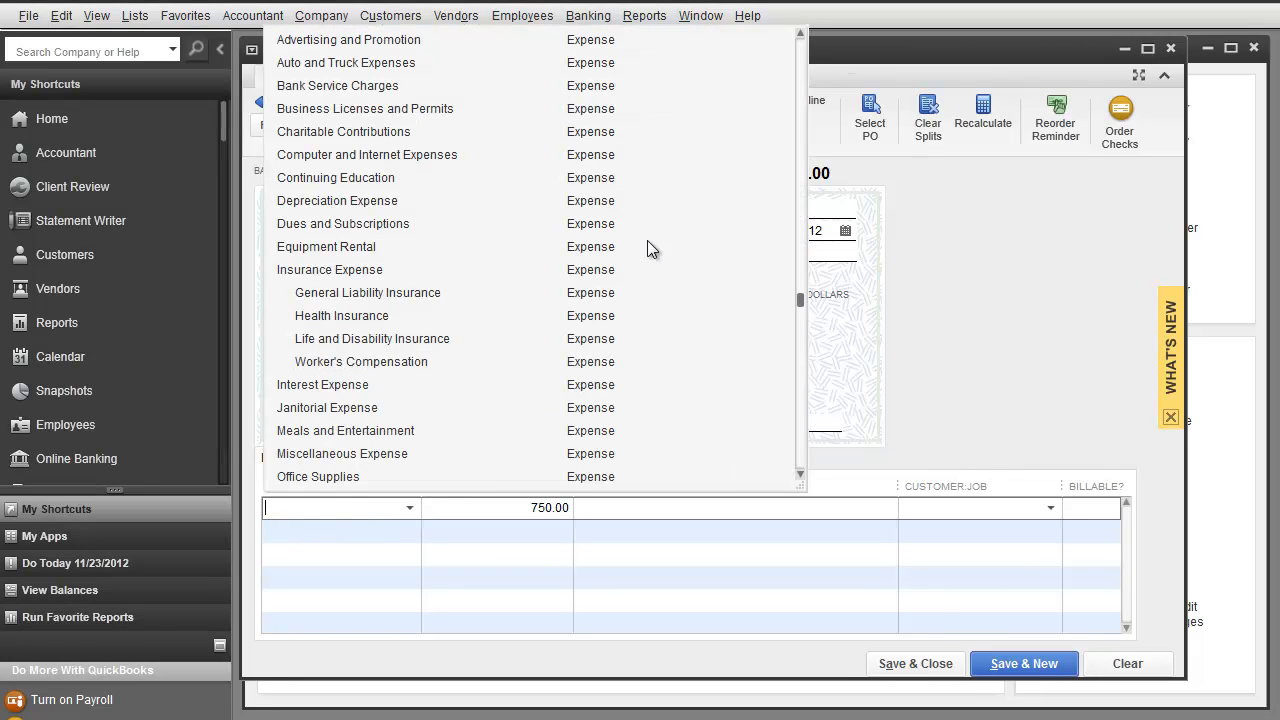
{"action": "left_click_drag", "start_coordinate": [801, 297], "coordinate": [791, 424]}
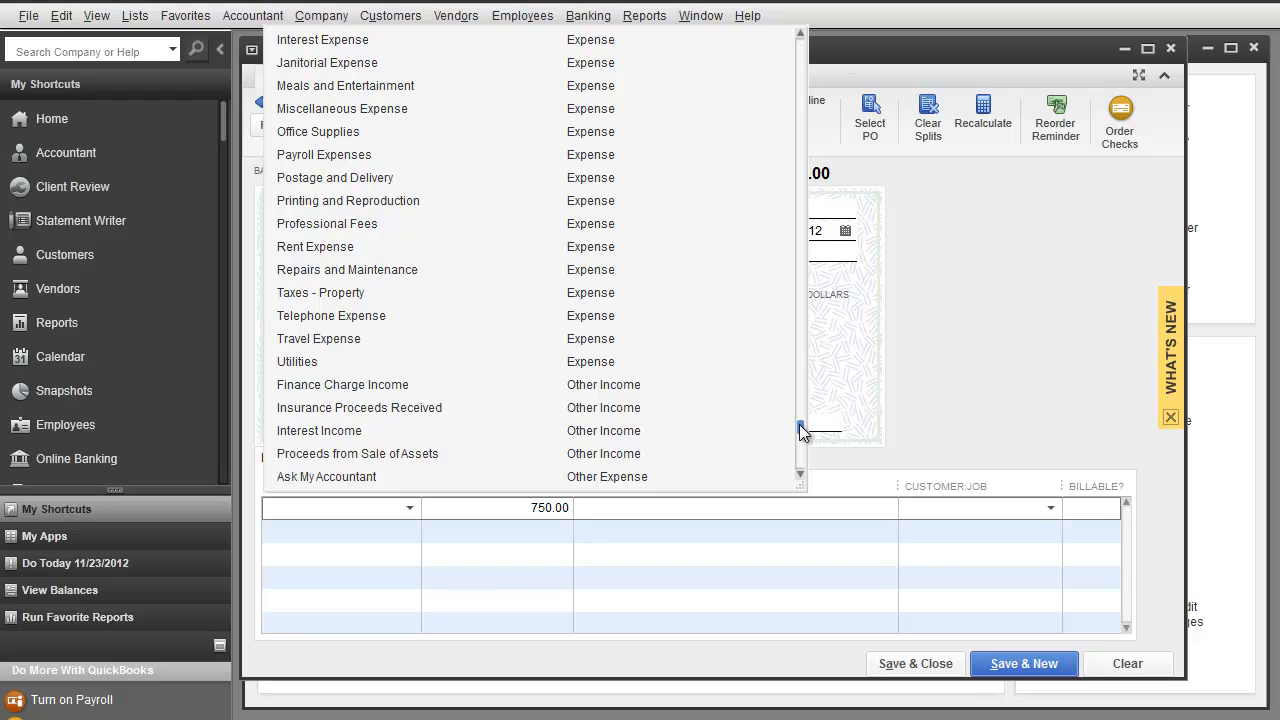
{"action": "left_click_drag", "start_coordinate": [802, 428], "coordinate": [800, 45]}
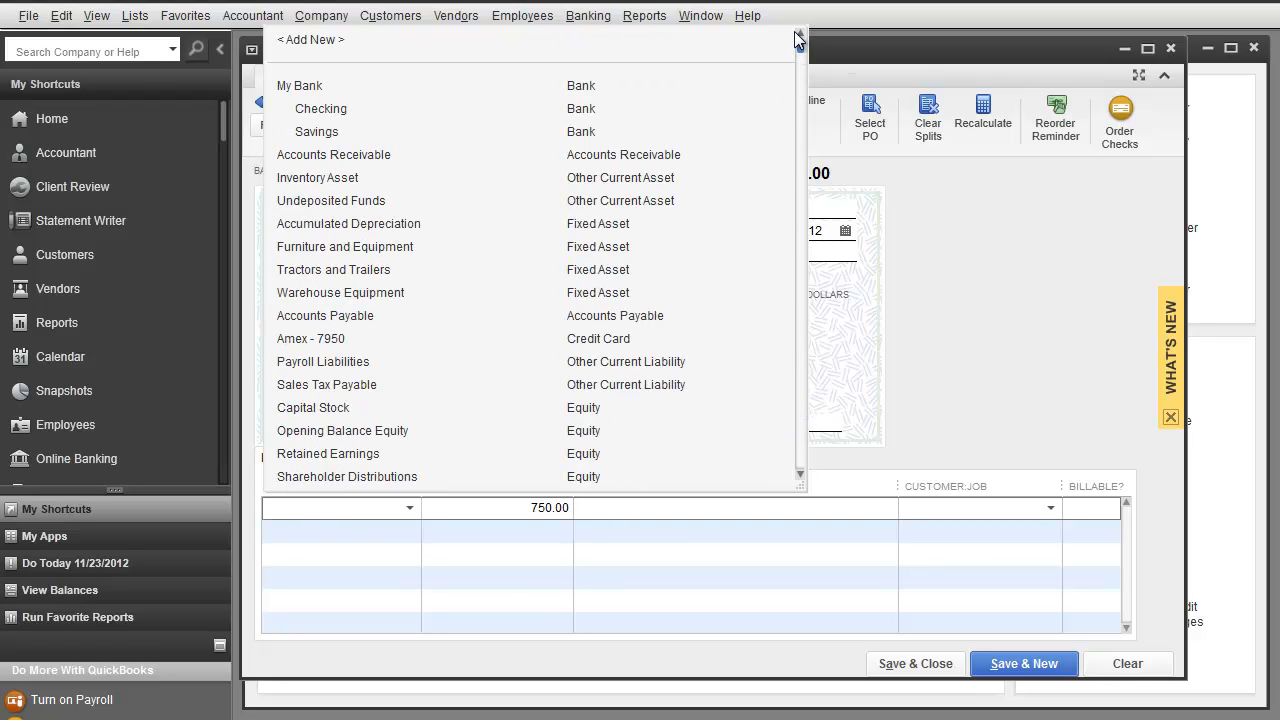
{"action": "left_click", "coordinate": [338, 42]}
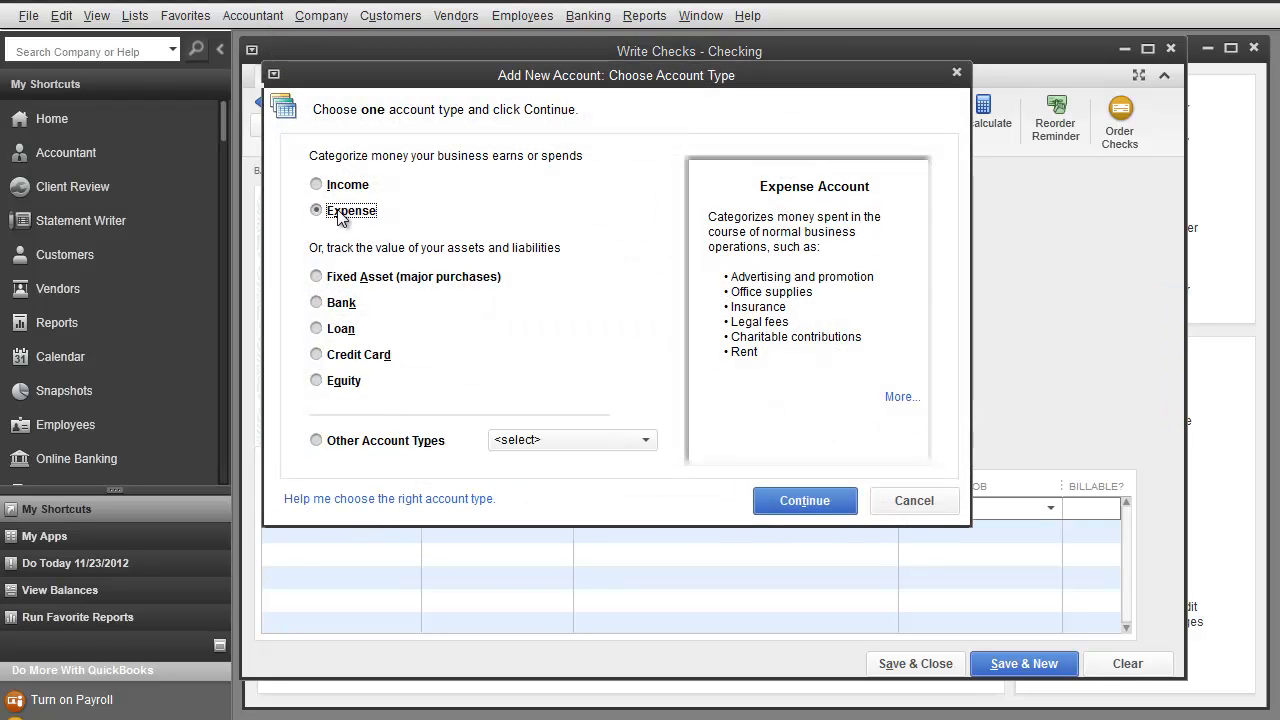
{"action": "left_click", "coordinate": [790, 499]}
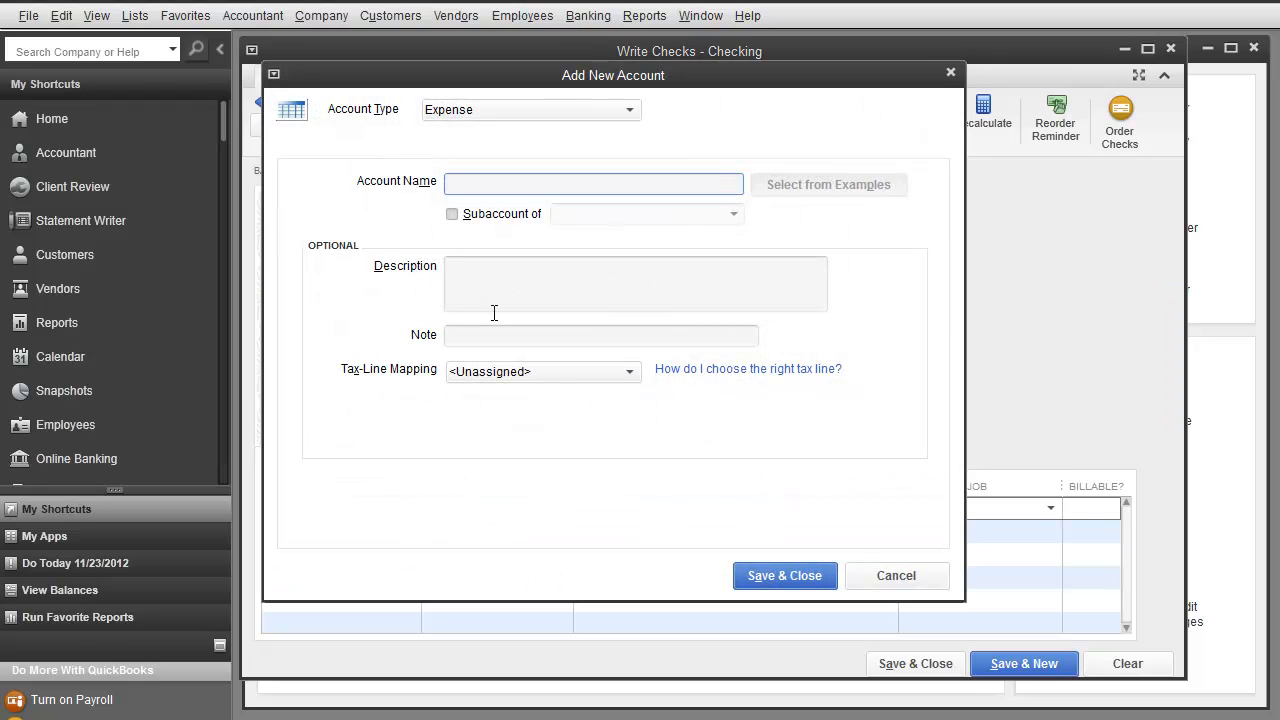
{"action": "left_click", "coordinate": [903, 581]}
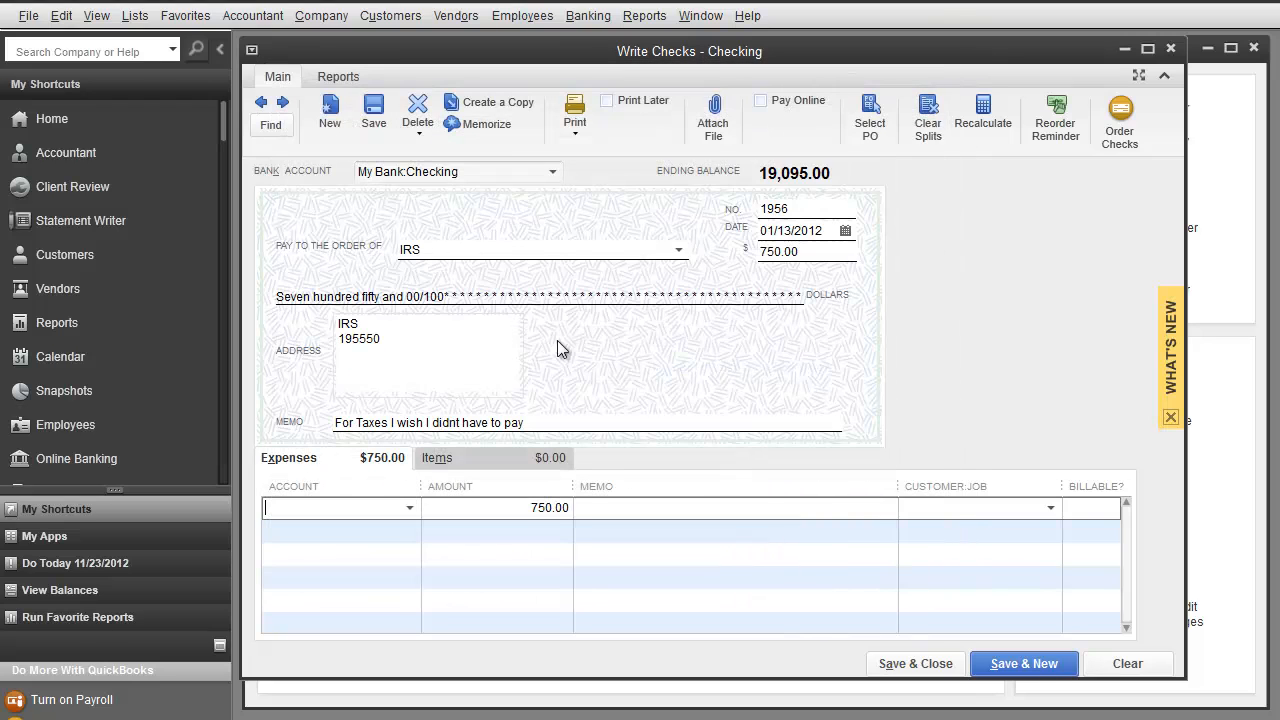
Assign the check's first expense line to the Taxes - Property account.
{"action": "left_click", "coordinate": [408, 507]}
{"action": "scroll", "coordinate": [360, 330], "scroll_direction": "down", "scroll_amount": 6}
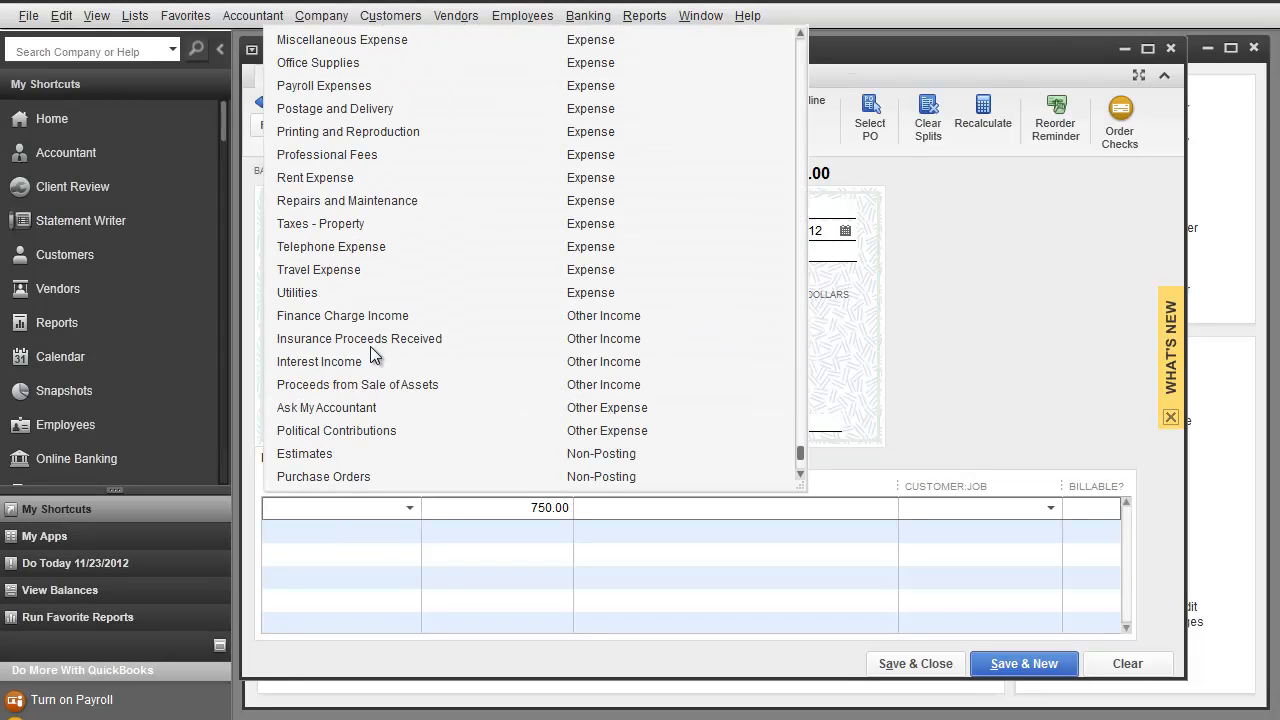
{"action": "left_click", "coordinate": [315, 228]}
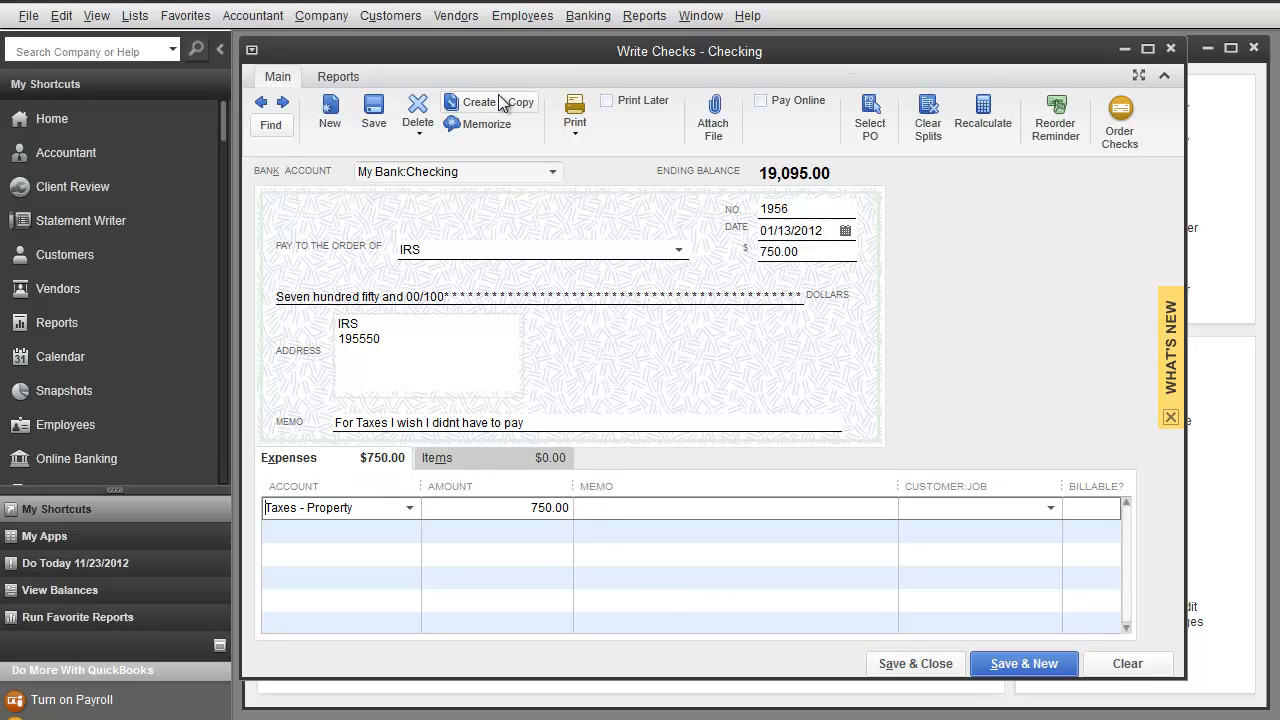
Memorize the check as IRS on the reminders list, recurring Annually with 1/13/2013 as the next date.
{"action": "left_click", "coordinate": [482, 123]}
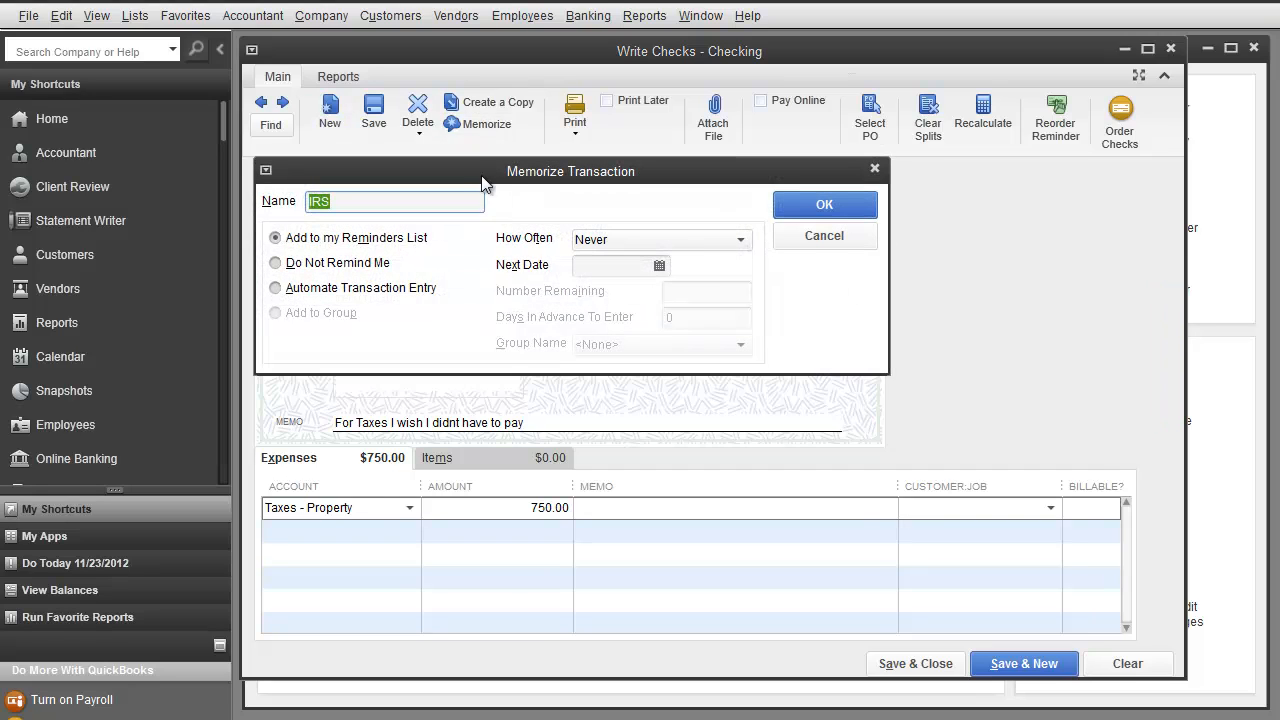
{"action": "left_click_drag", "start_coordinate": [490, 177], "coordinate": [475, 83]}
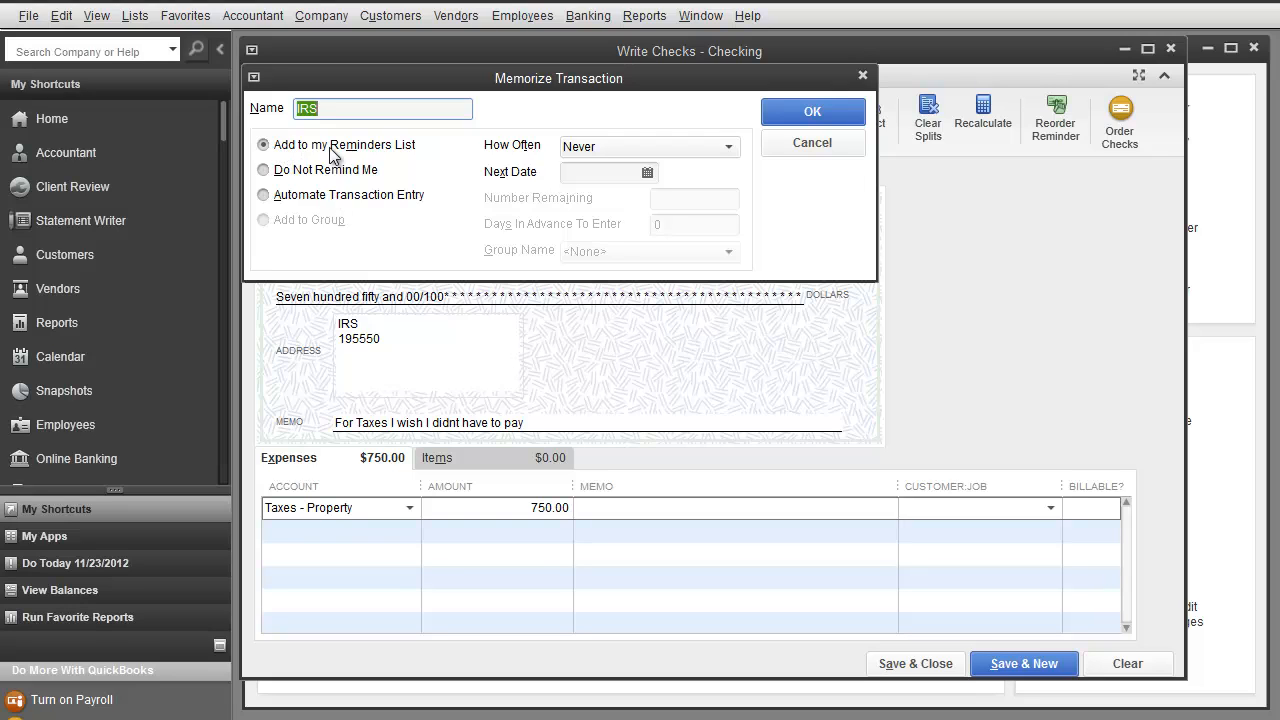
{"action": "left_click", "coordinate": [633, 148]}
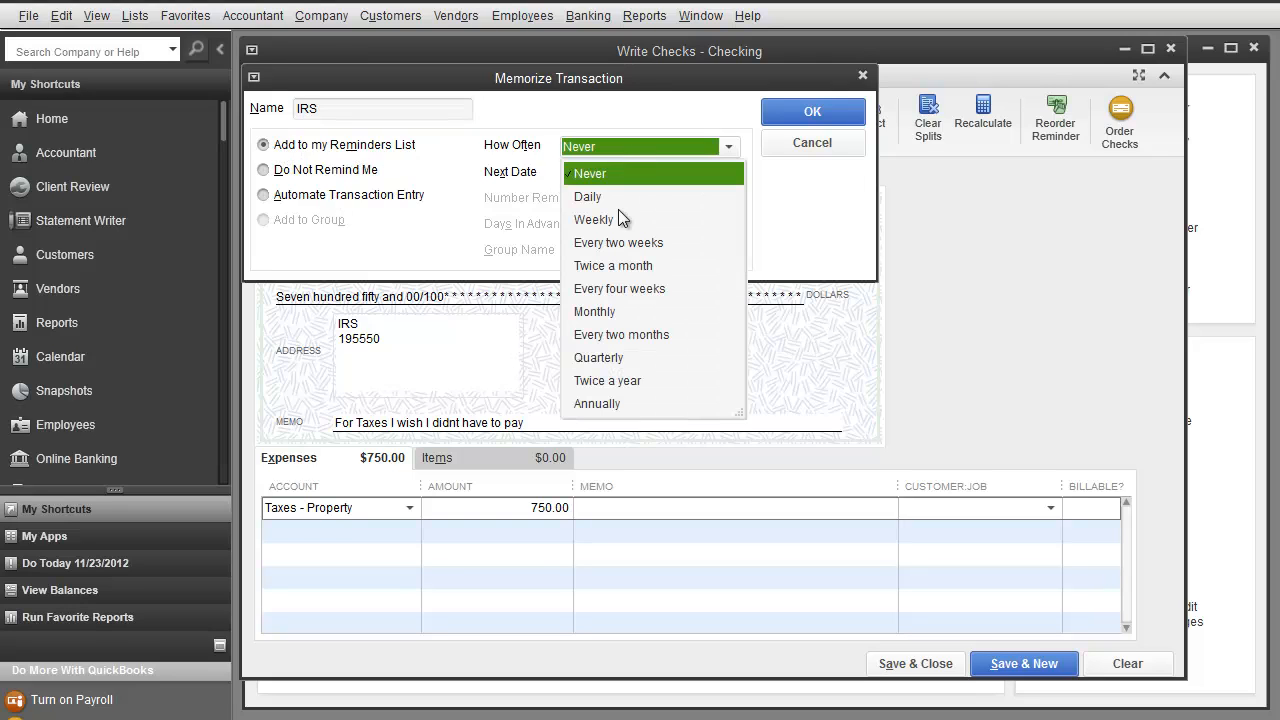
{"action": "left_click", "coordinate": [605, 404]}
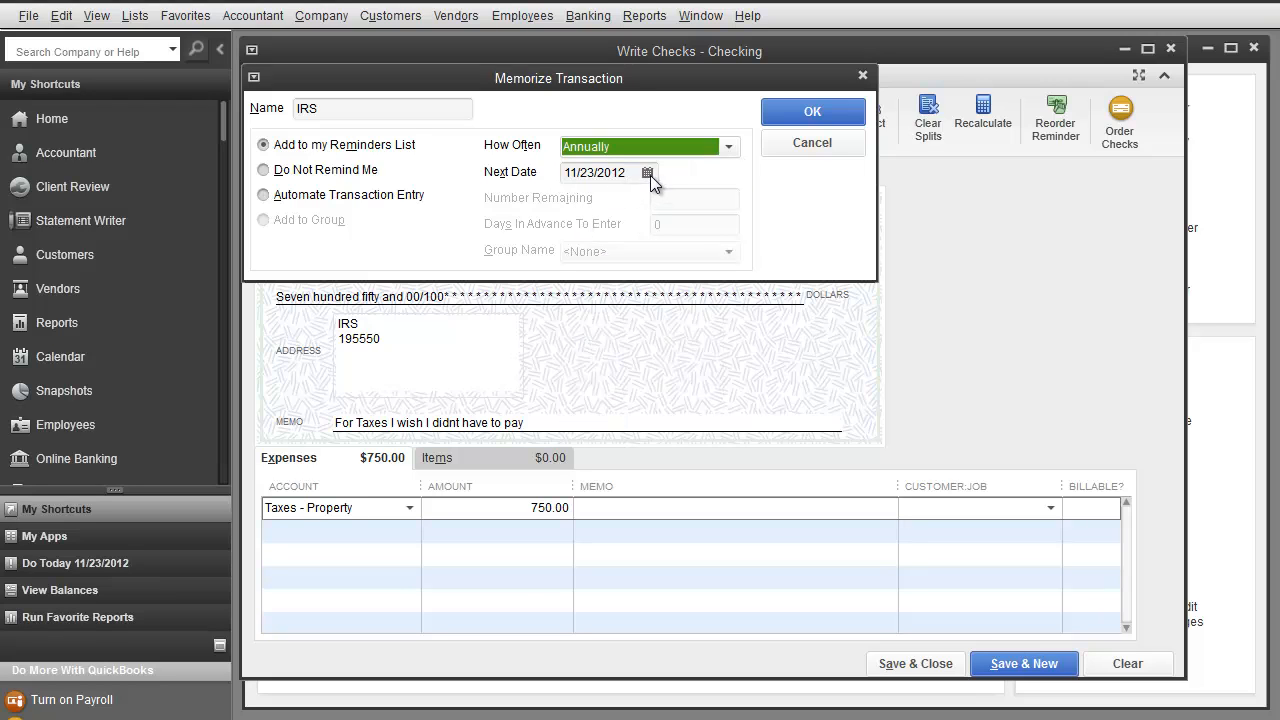
{"action": "left_click_drag", "start_coordinate": [645, 80], "coordinate": [716, 262]}
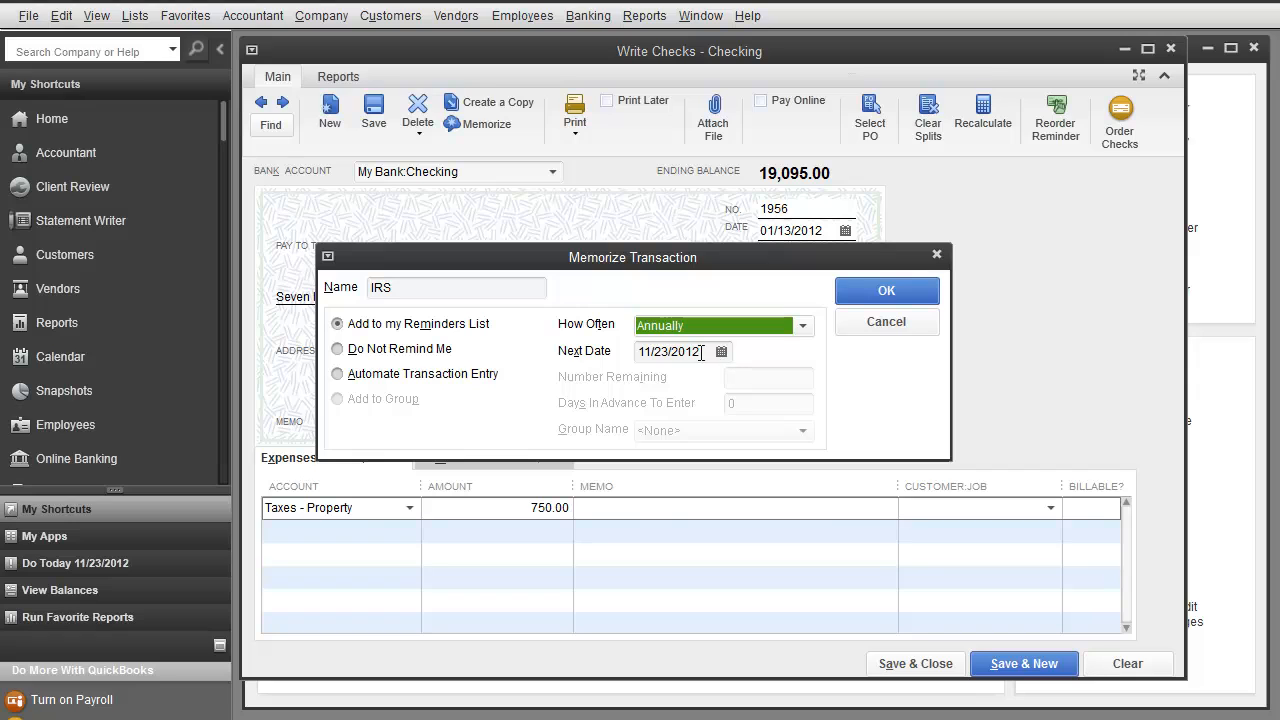
{"action": "key", "text": "Tab"}
{"action": "type", "text": "1/13/2013"}
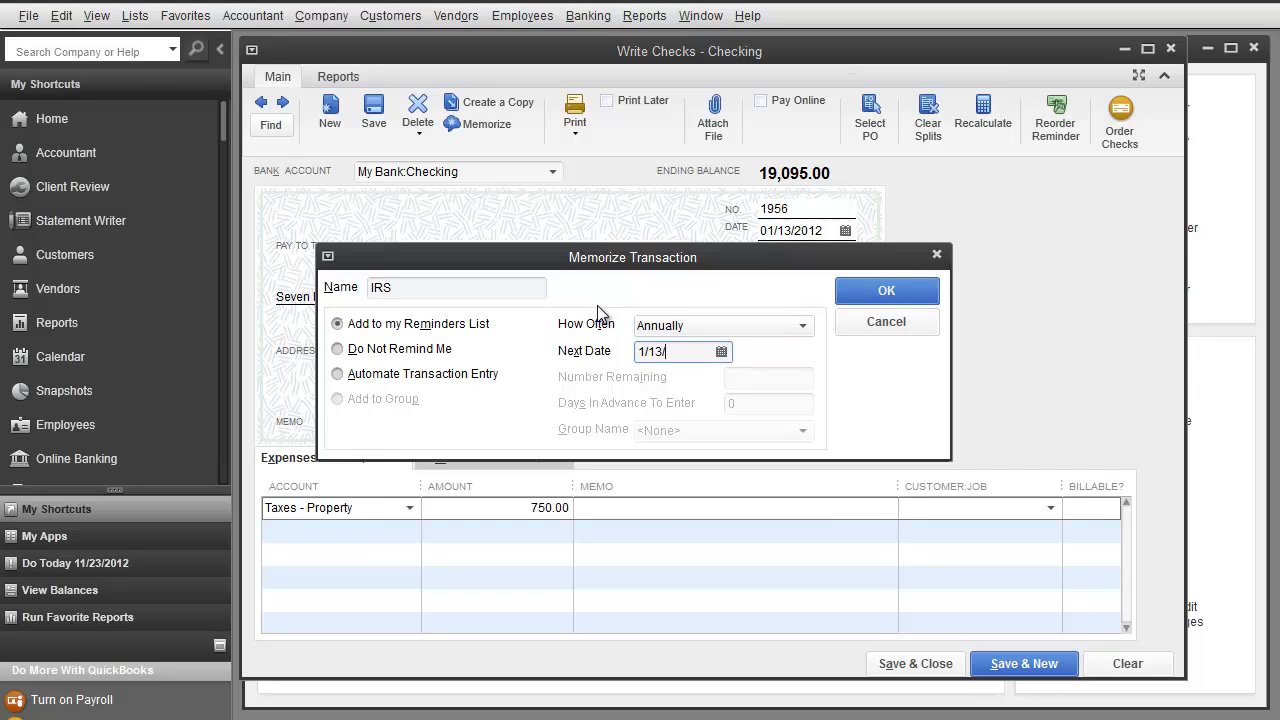
{"action": "left_click", "coordinate": [886, 293]}
Review the Memorized Transaction List, enlarged and sorted by next date, and close it.
{"action": "left_click", "coordinate": [130, 18]}
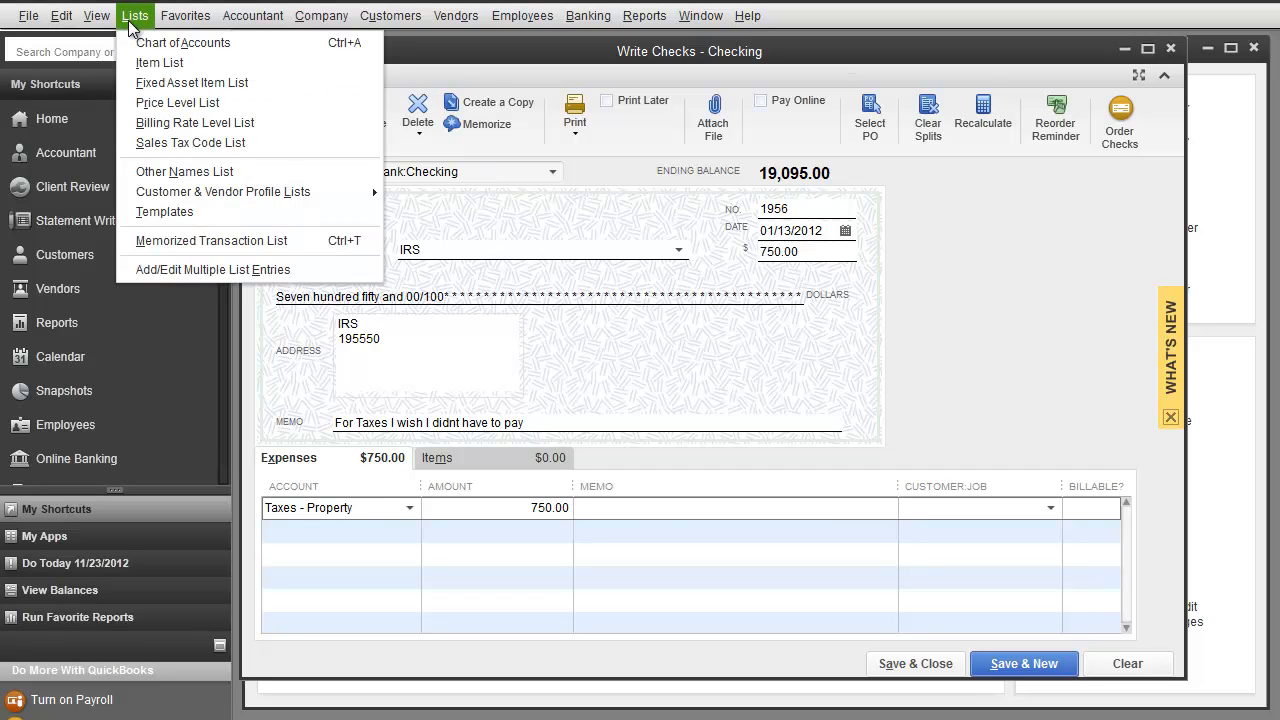
{"action": "left_click", "coordinate": [217, 243]}
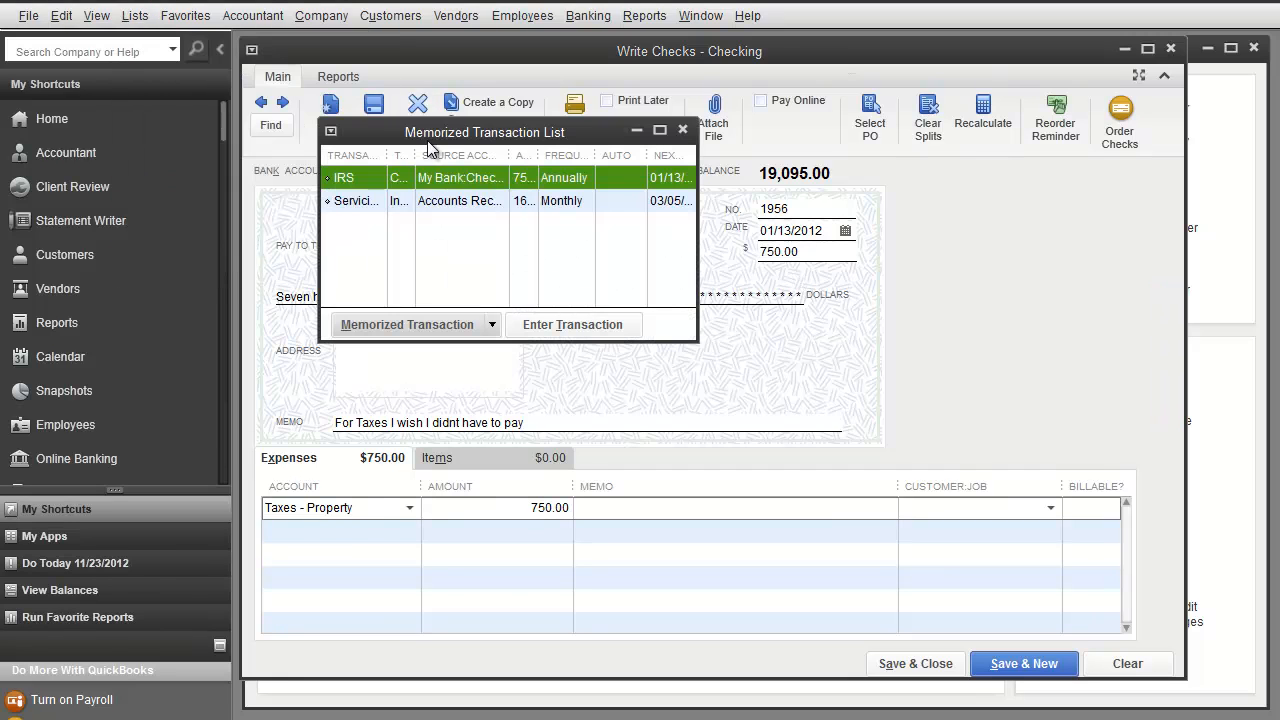
{"action": "left_click_drag", "start_coordinate": [694, 342], "coordinate": [1008, 565]}
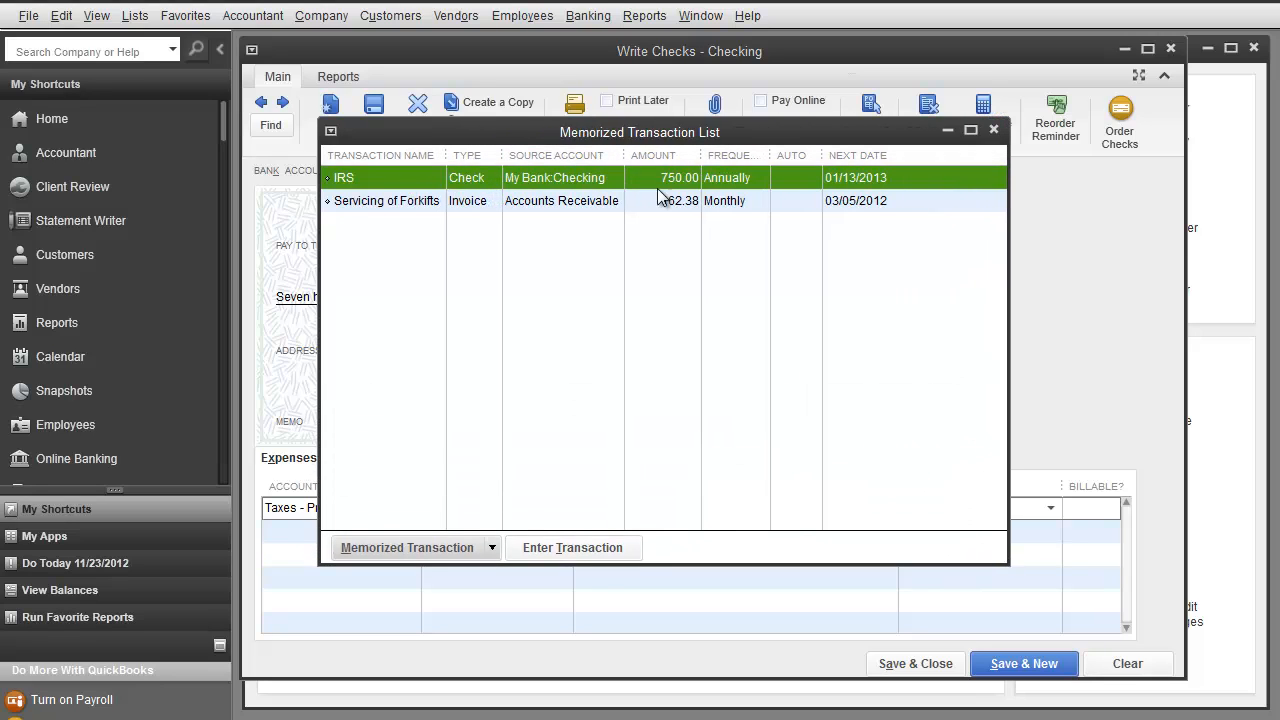
{"action": "left_click", "coordinate": [870, 157]}
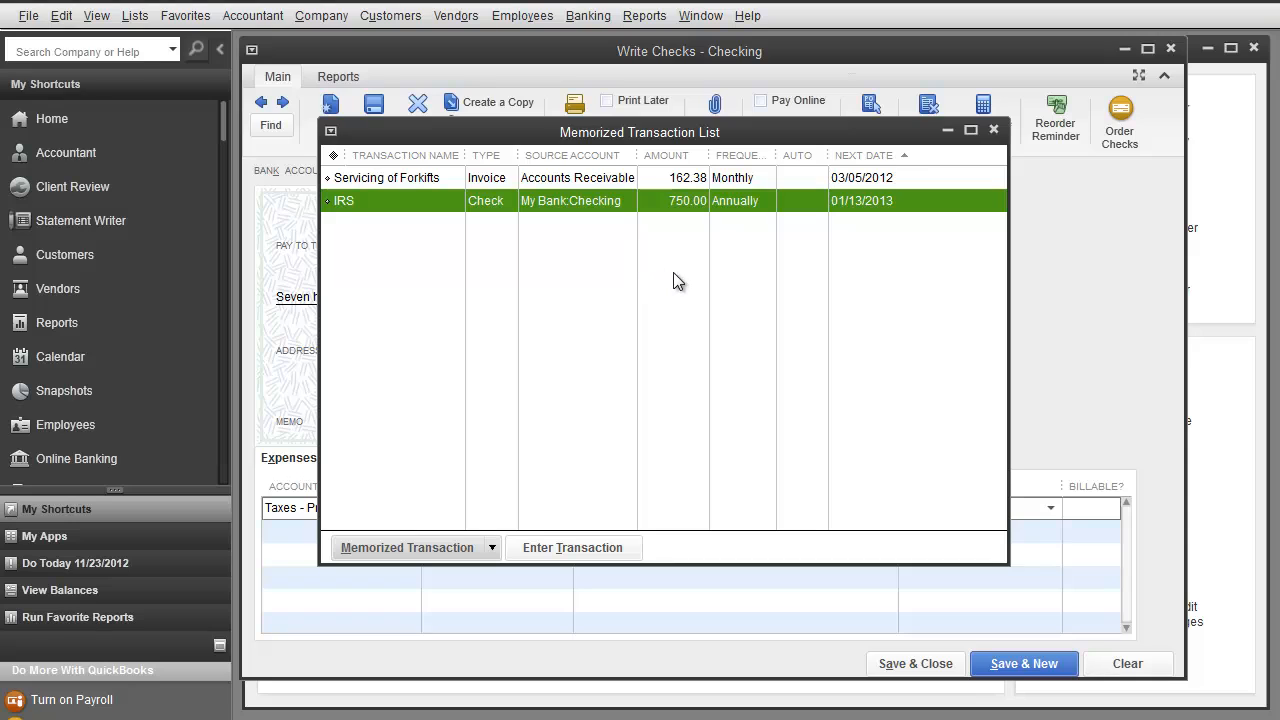
{"action": "left_click", "coordinate": [994, 131]}
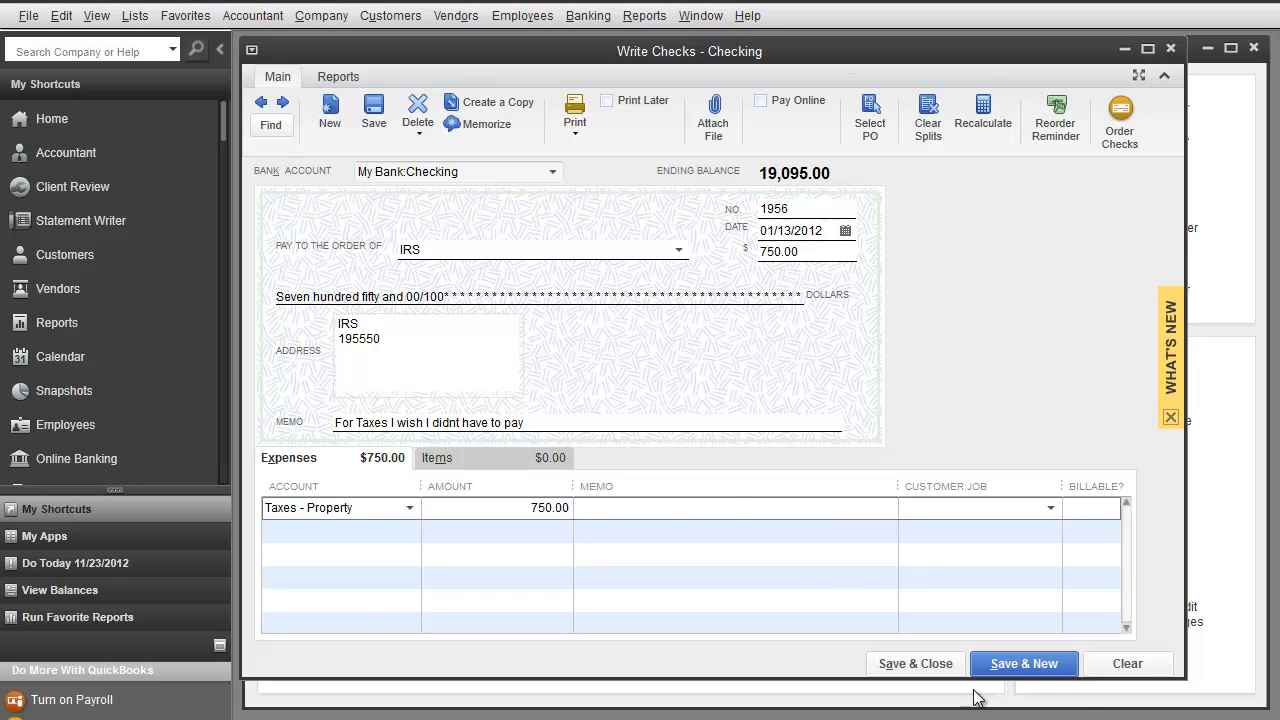
Save the IRS check and start a new one, keeping the changed IRS address for next time and accepting the address details.
{"action": "left_click", "coordinate": [1029, 662]}
{"action": "left_click", "coordinate": [759, 380]}
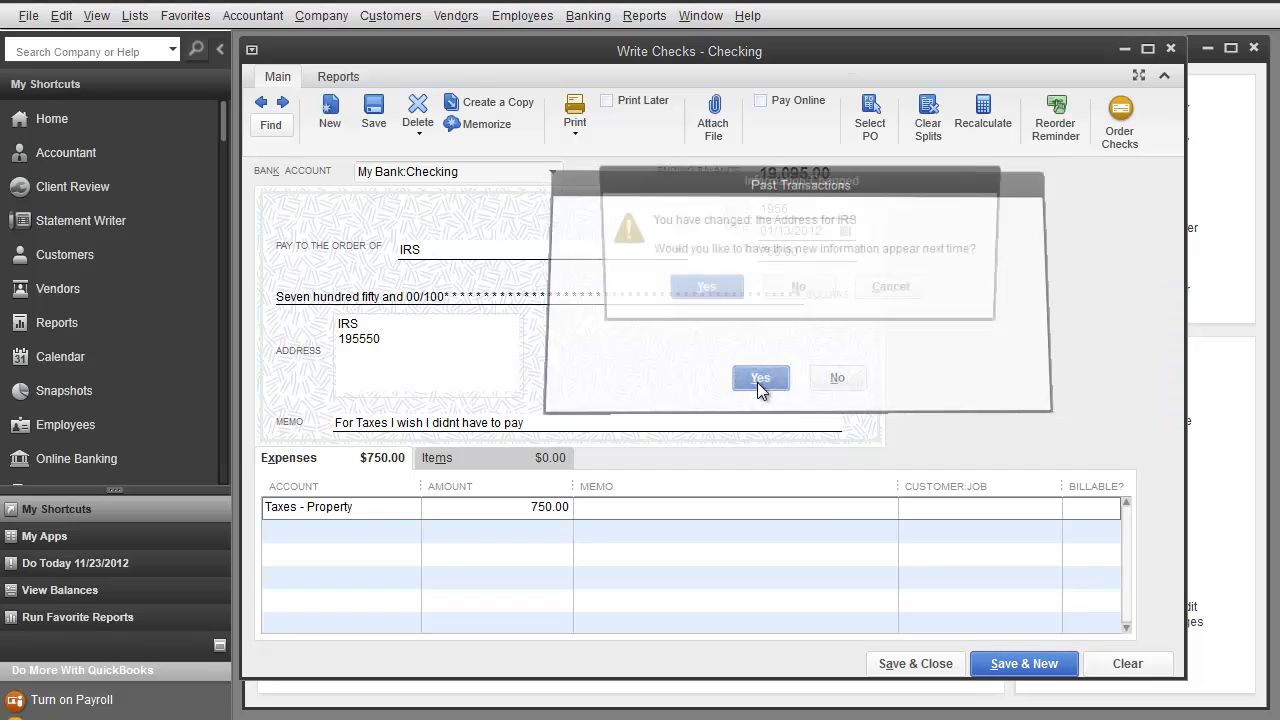
{"action": "key", "text": "Return"}
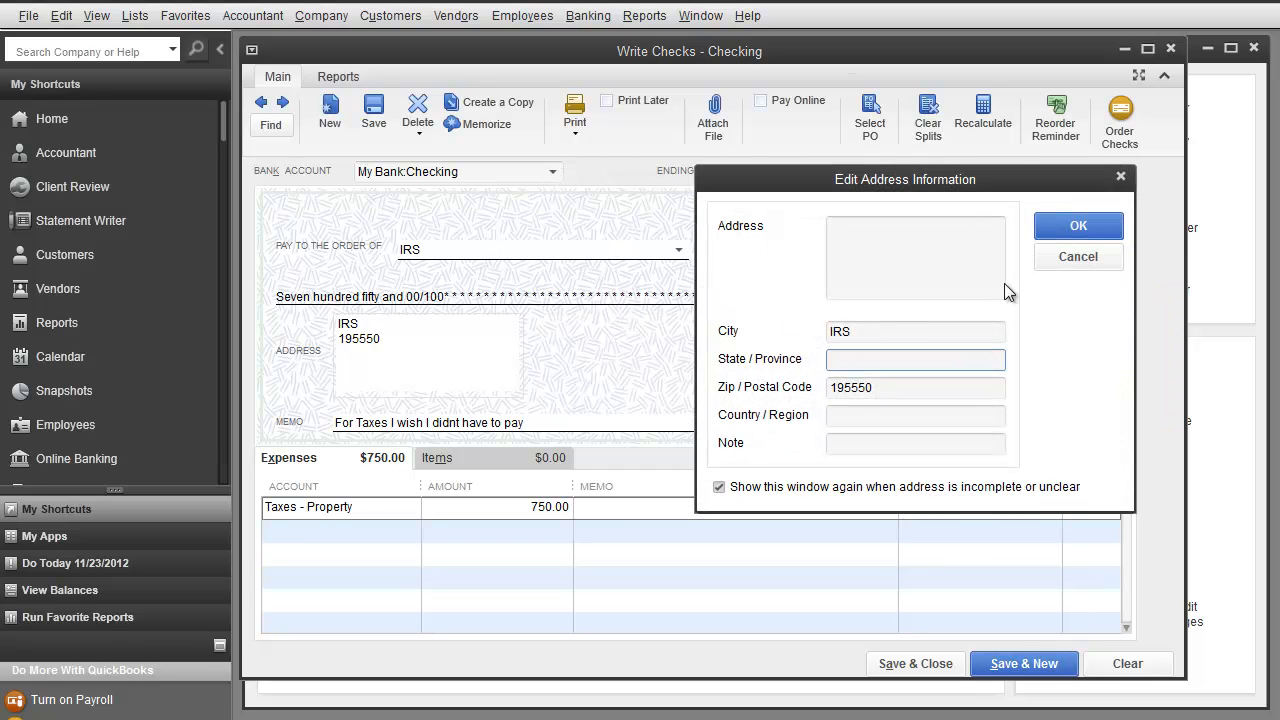
{"action": "left_click", "coordinate": [1072, 232]}
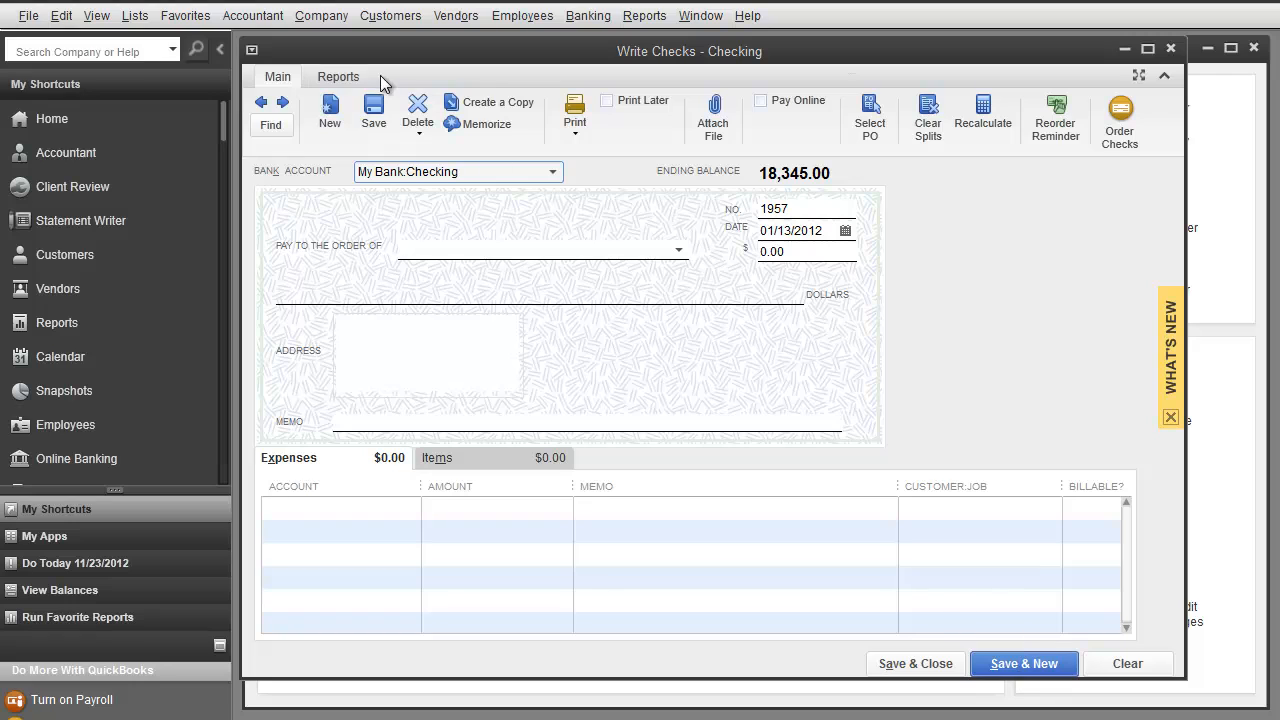
Look up the previous Steel Bargain bill payment check, review its edit, delete and void options, and close it.
{"action": "left_click", "coordinate": [261, 103]}
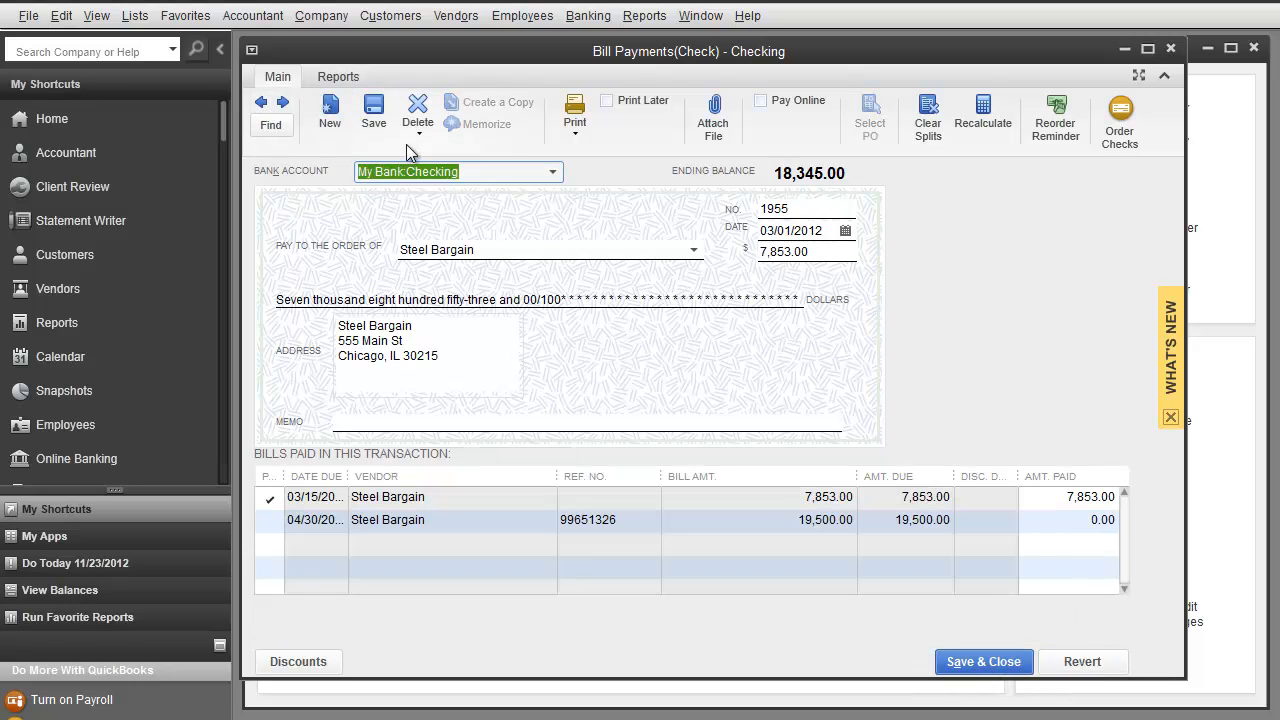
{"action": "left_click", "coordinate": [61, 15]}
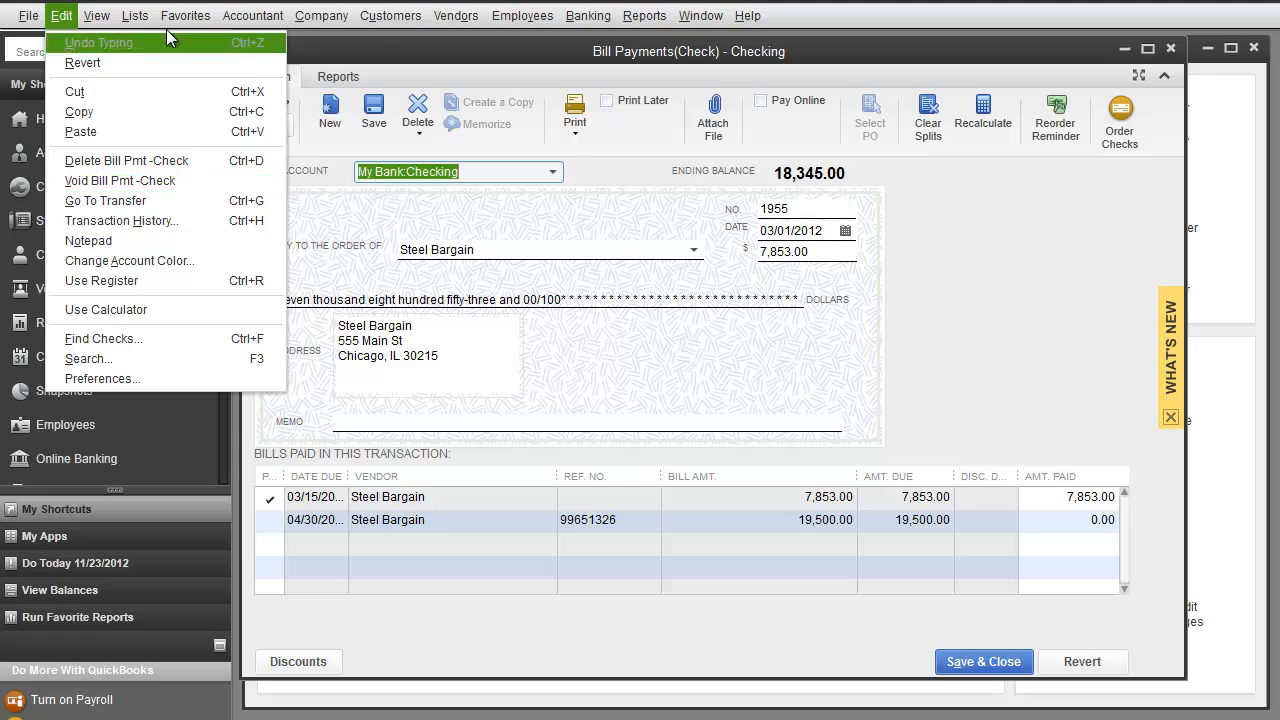
{"action": "left_click", "coordinate": [636, 166]}
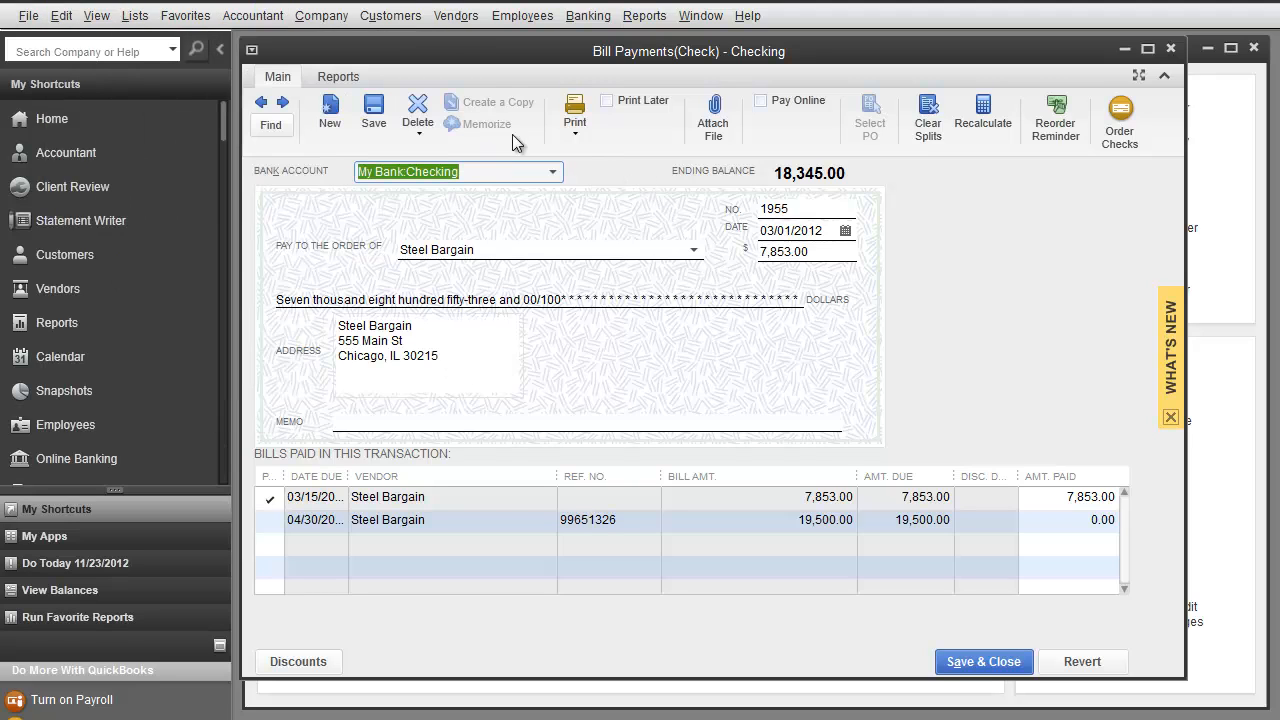
{"action": "left_click", "coordinate": [420, 138]}
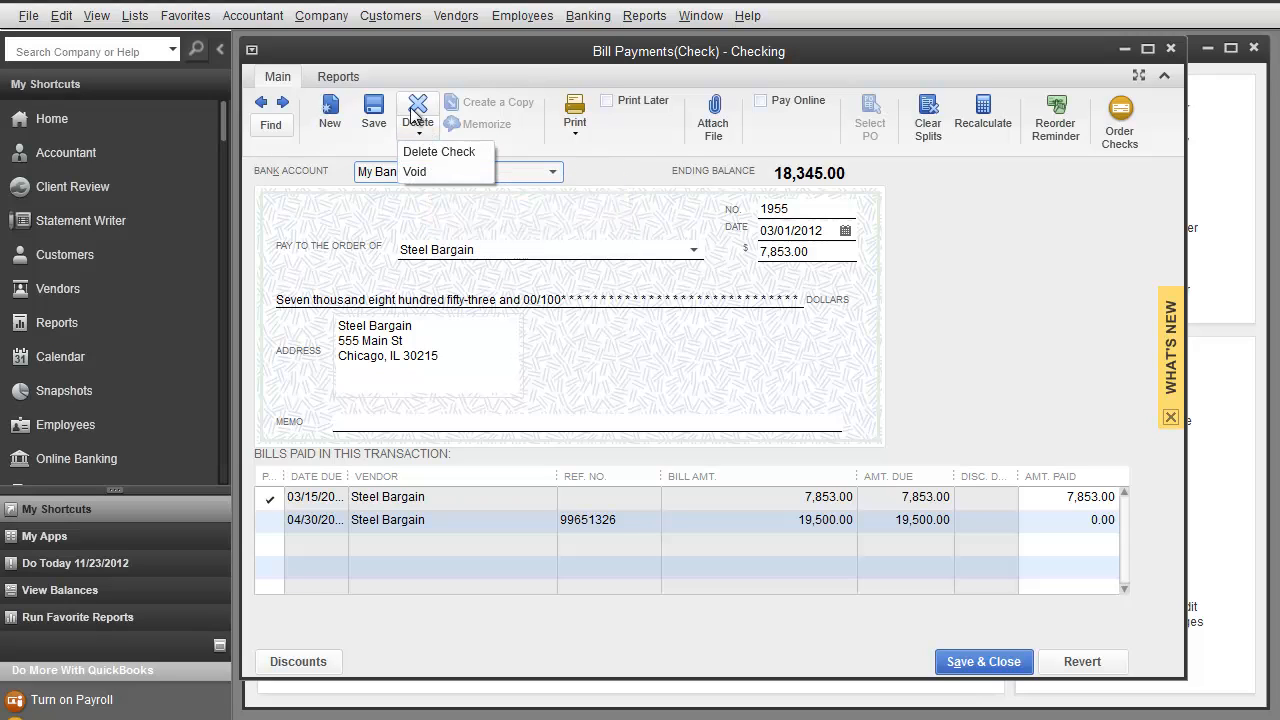
{"action": "left_click", "coordinate": [983, 663]}
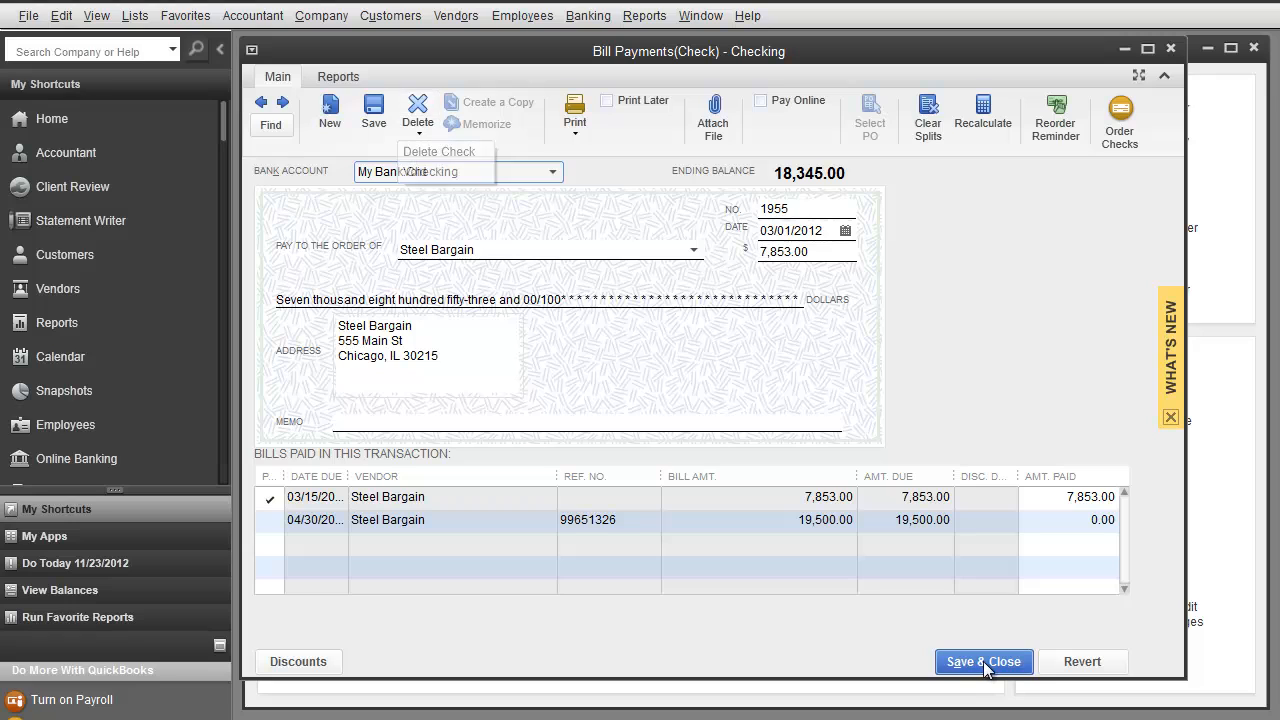
{"action": "left_click", "coordinate": [977, 662]}
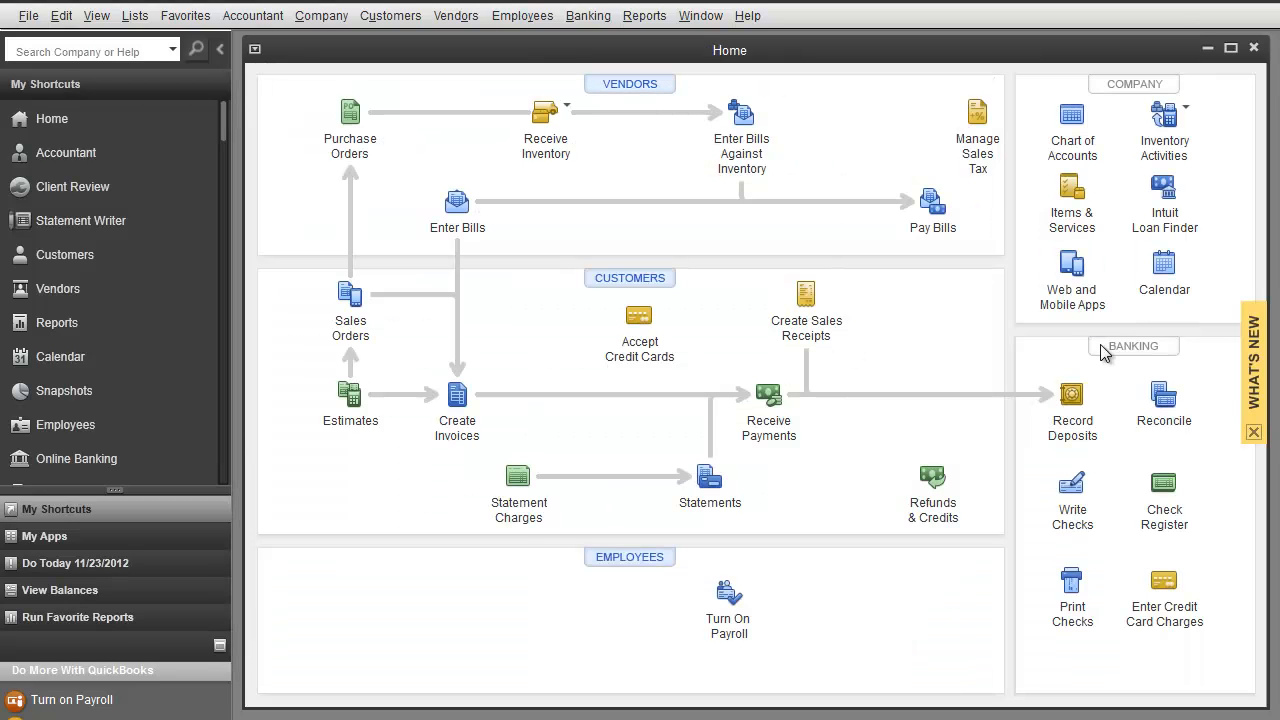
Start a credit card charge entry, compare the Refund/Credit and Purchase/Charge types, and keep Purchase/Charge selected.
{"action": "left_click", "coordinate": [1166, 600]}
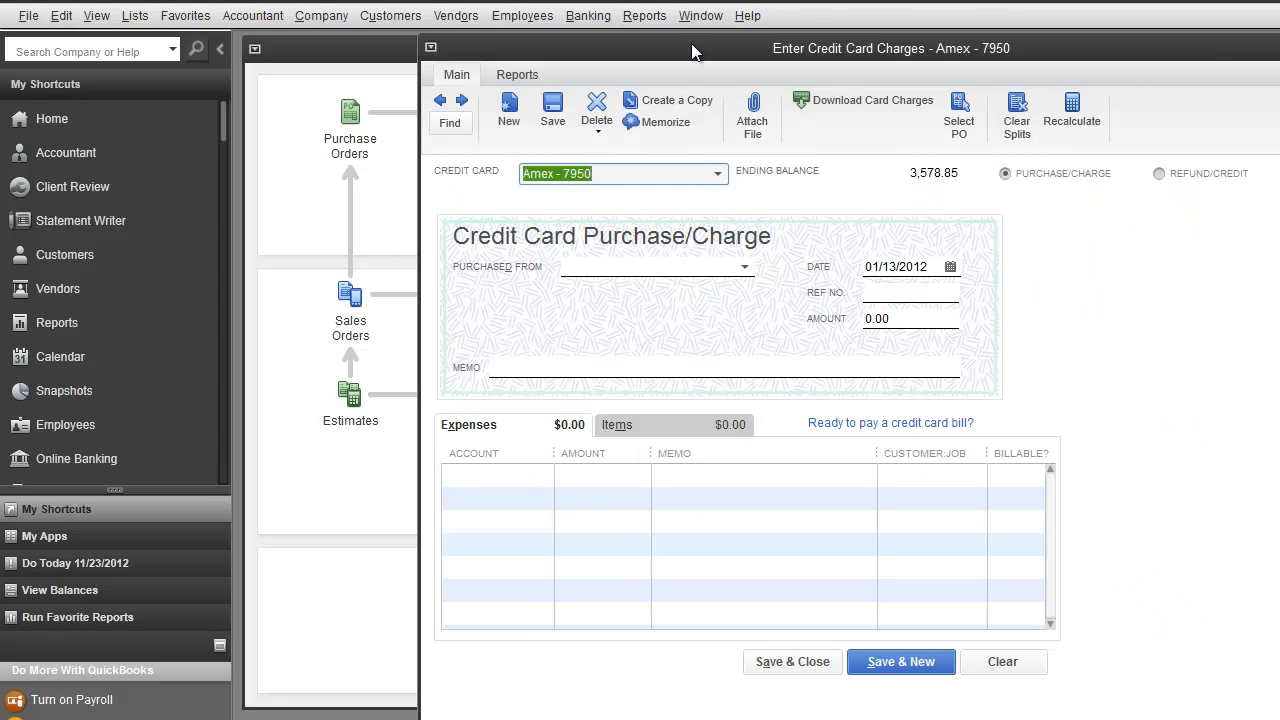
{"action": "left_click_drag", "start_coordinate": [691, 43], "coordinate": [523, 32]}
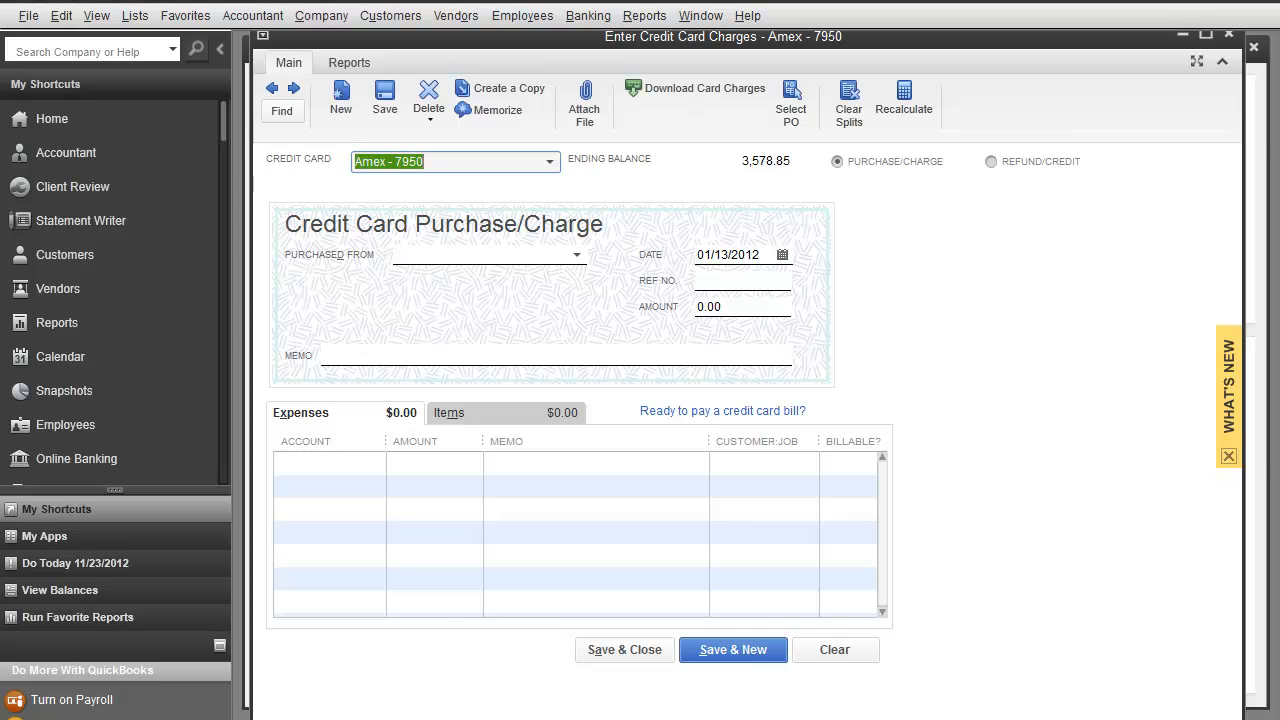
{"action": "left_click", "coordinate": [385, 161]}
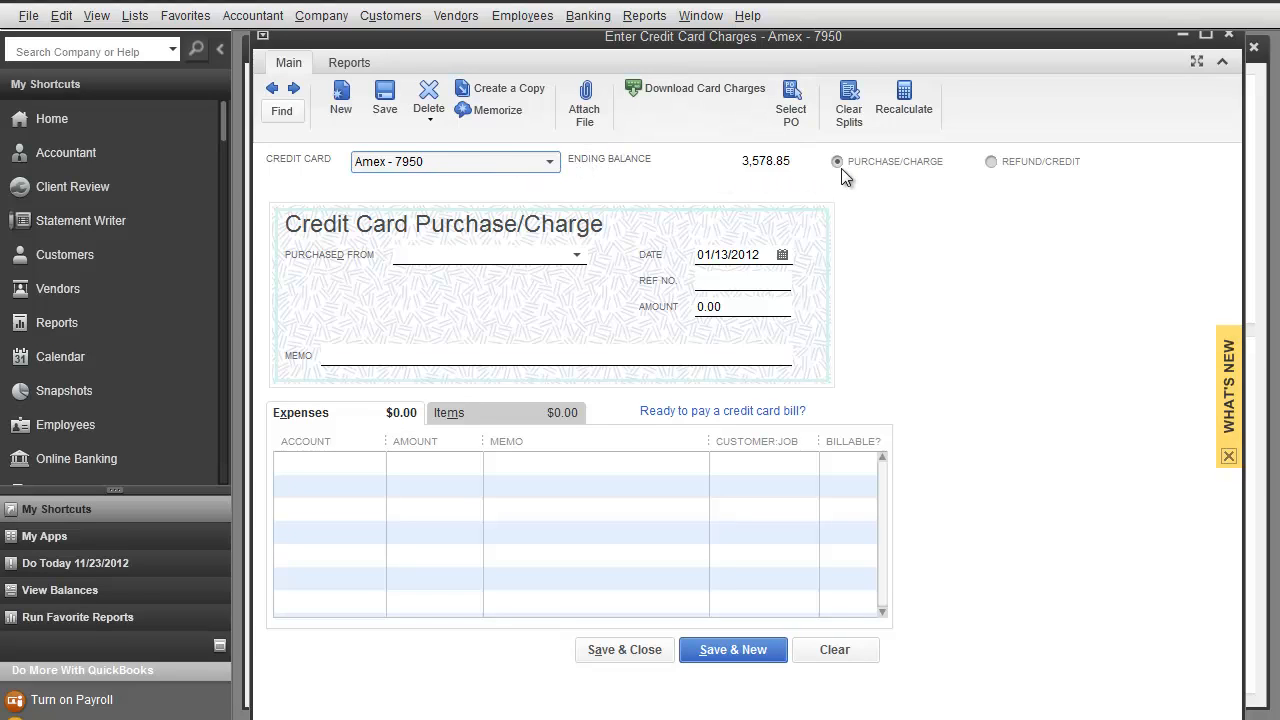
{"action": "left_click", "coordinate": [991, 162]}
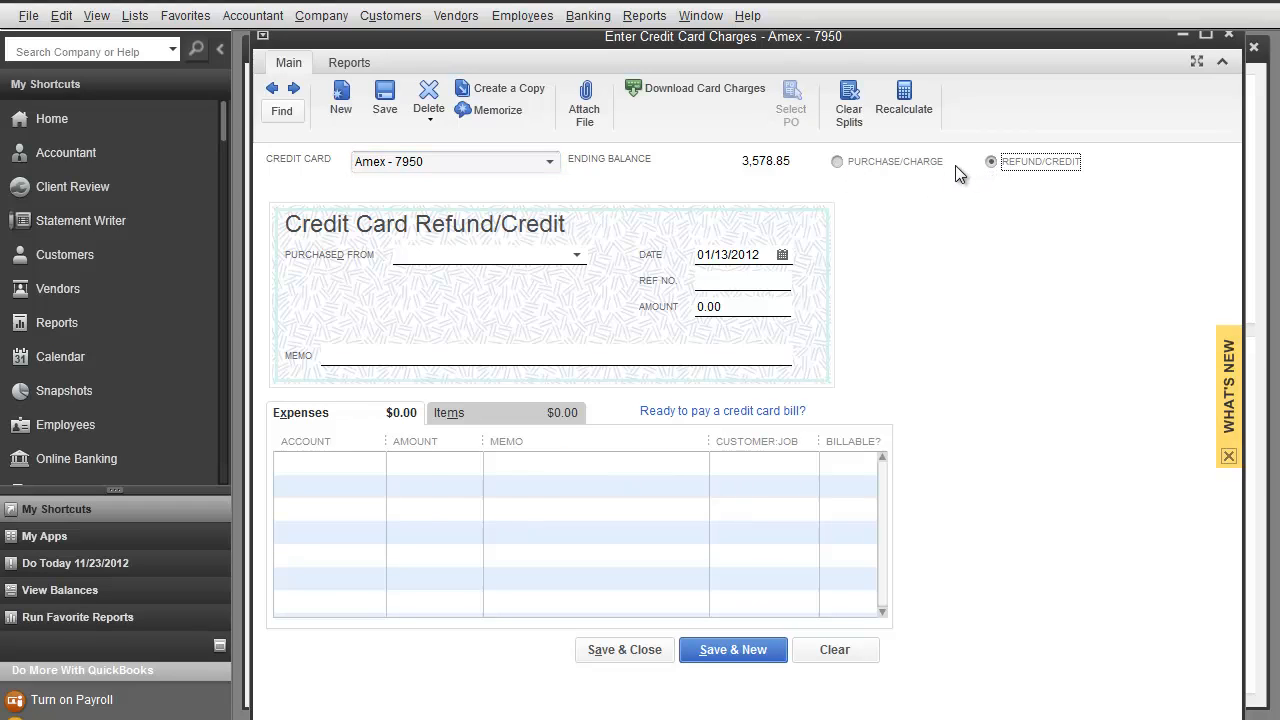
{"action": "left_click", "coordinate": [838, 162]}
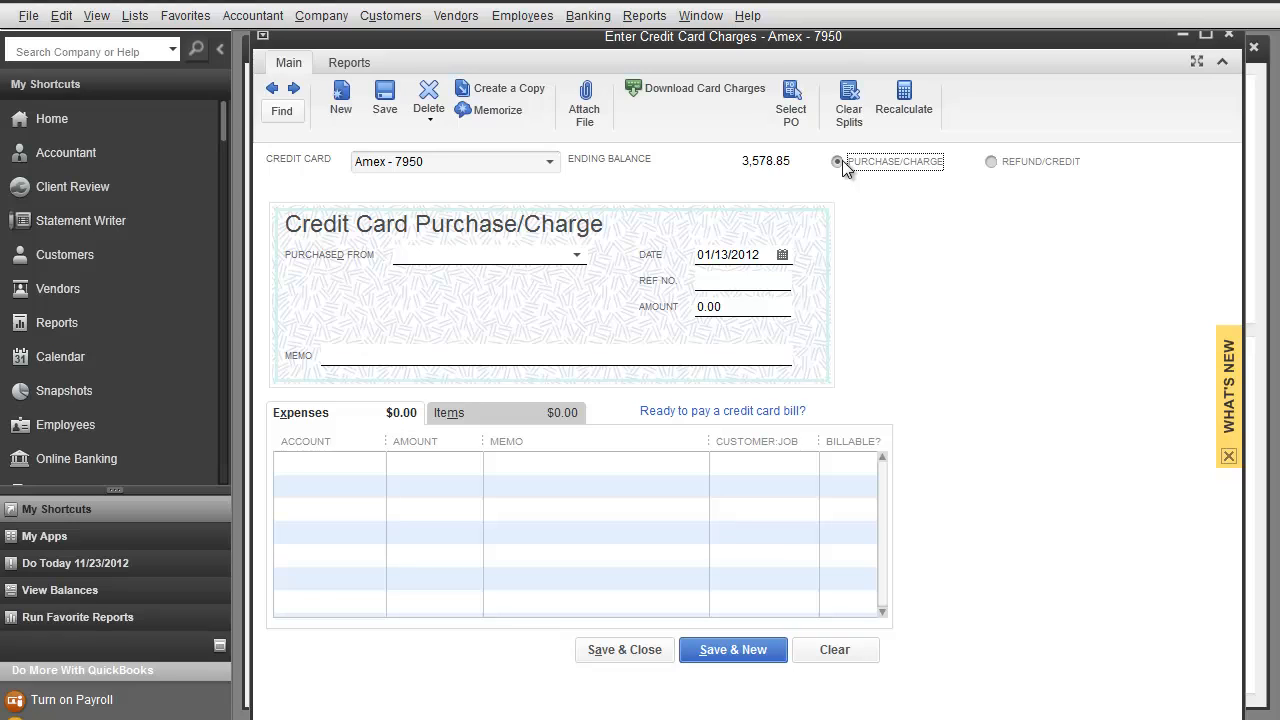
{"action": "left_click", "coordinate": [991, 161]}
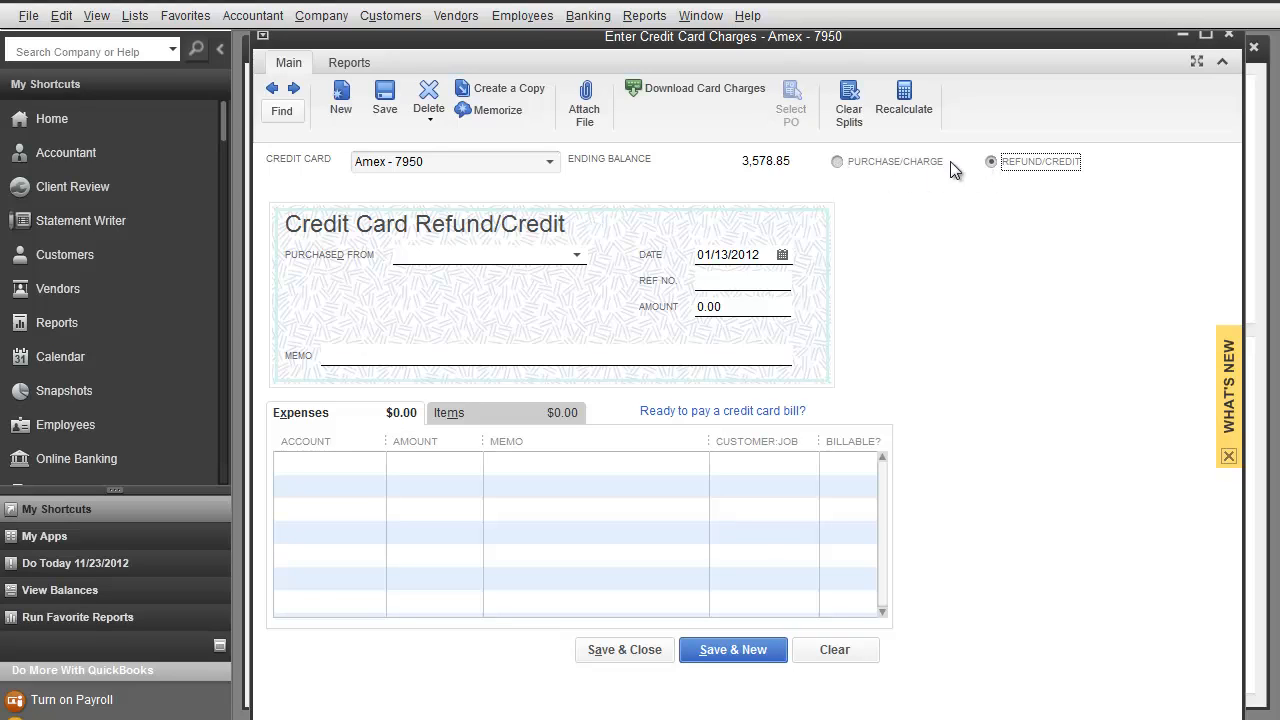
{"action": "left_click", "coordinate": [838, 162]}
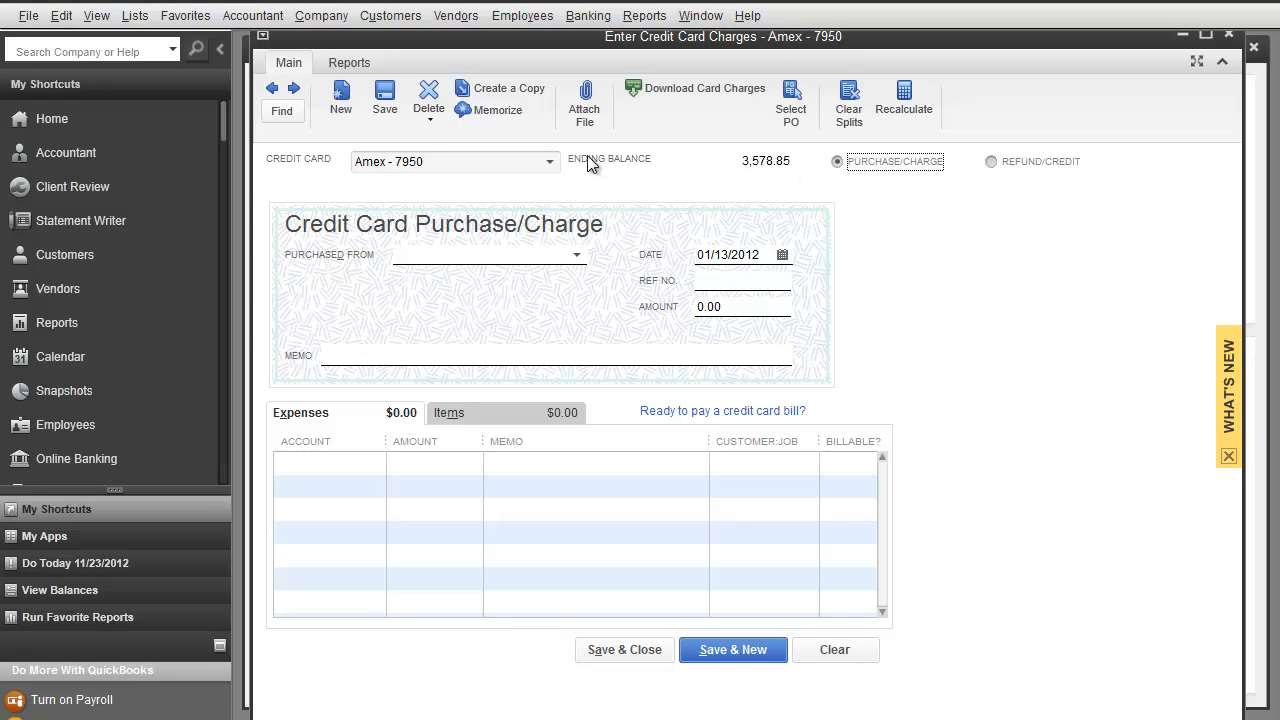
Add a credit card account named Visa with the card number's last four digits and use it for the charge.
{"action": "left_click", "coordinate": [550, 161]}
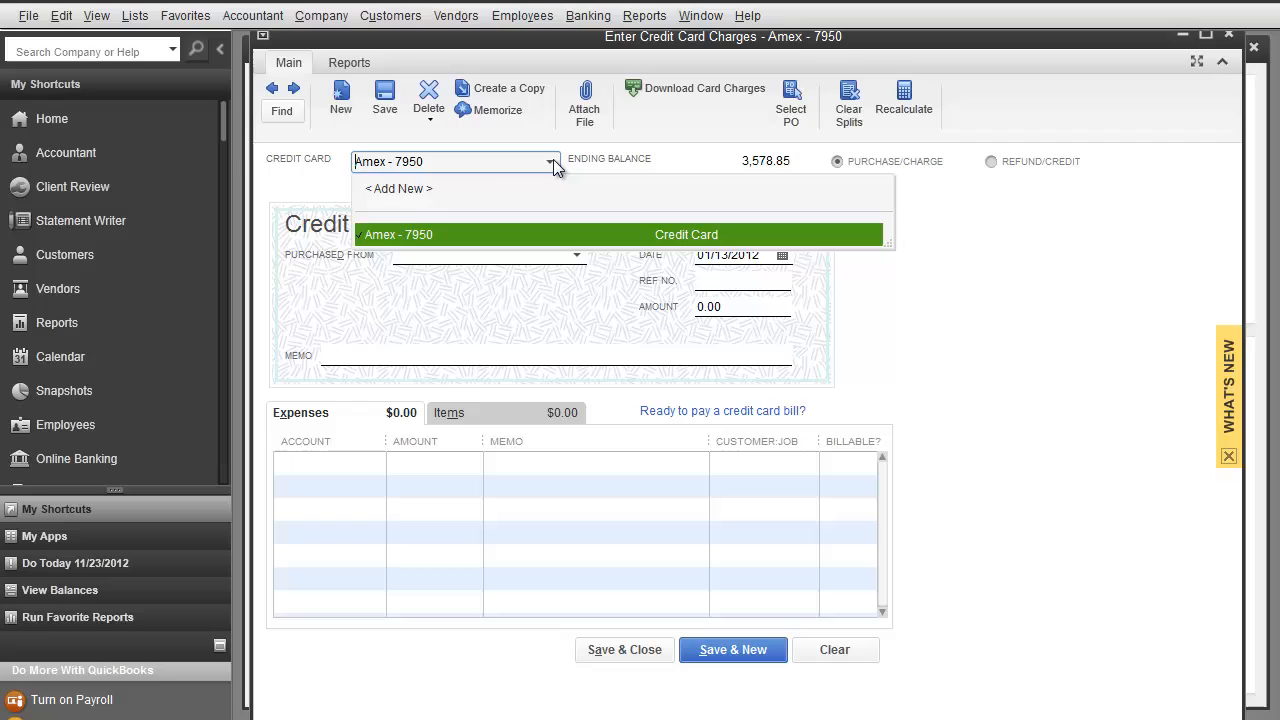
{"action": "left_click", "coordinate": [390, 190]}
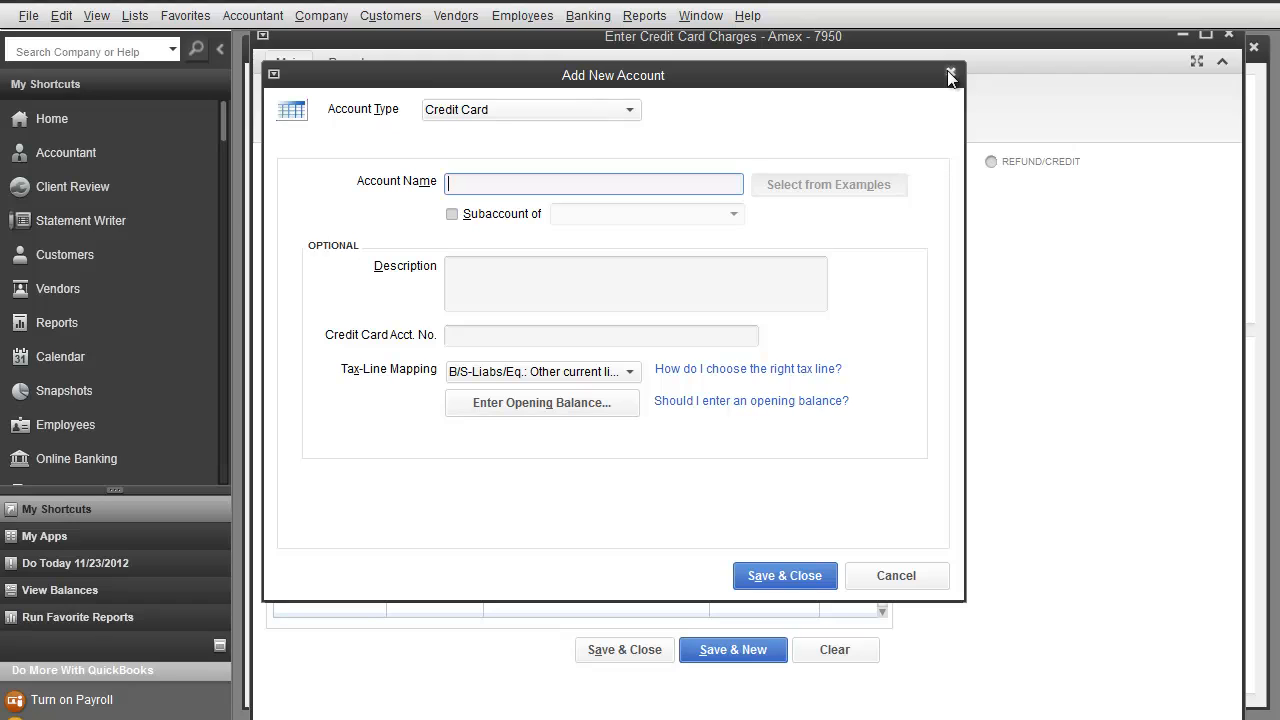
{"action": "type", "text": "Visa - 5565"}
{"action": "left_click", "coordinate": [791, 577]}
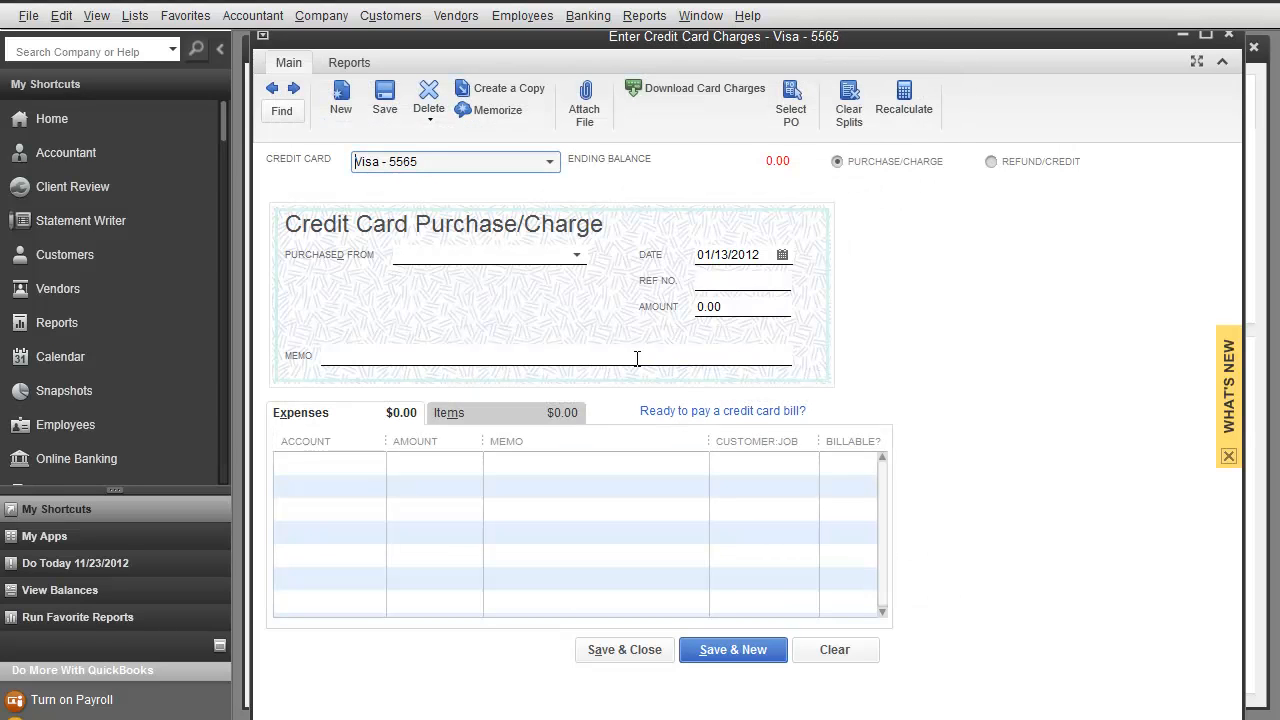
Add Telephone Company as a new vendor and use it as the charge's Purchased From name.
{"action": "left_click", "coordinate": [429, 257]}
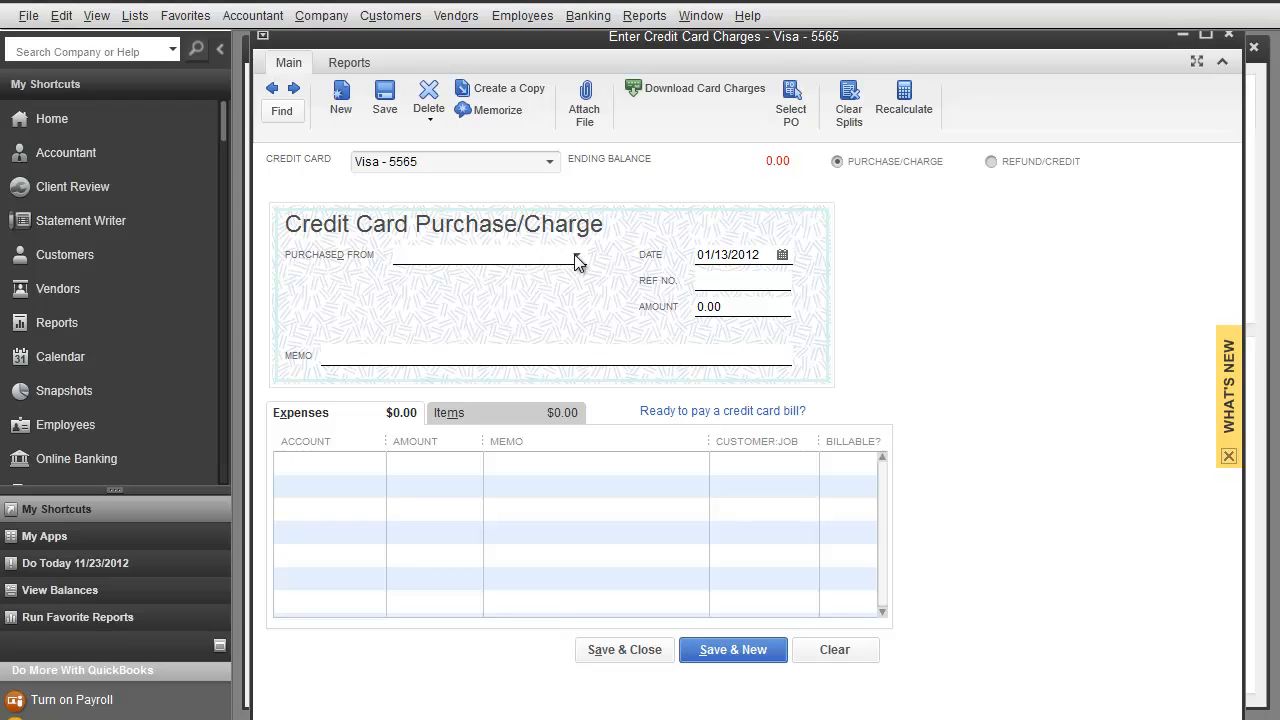
{"action": "left_click", "coordinate": [576, 256]}
{"action": "left_click", "coordinate": [436, 280]}
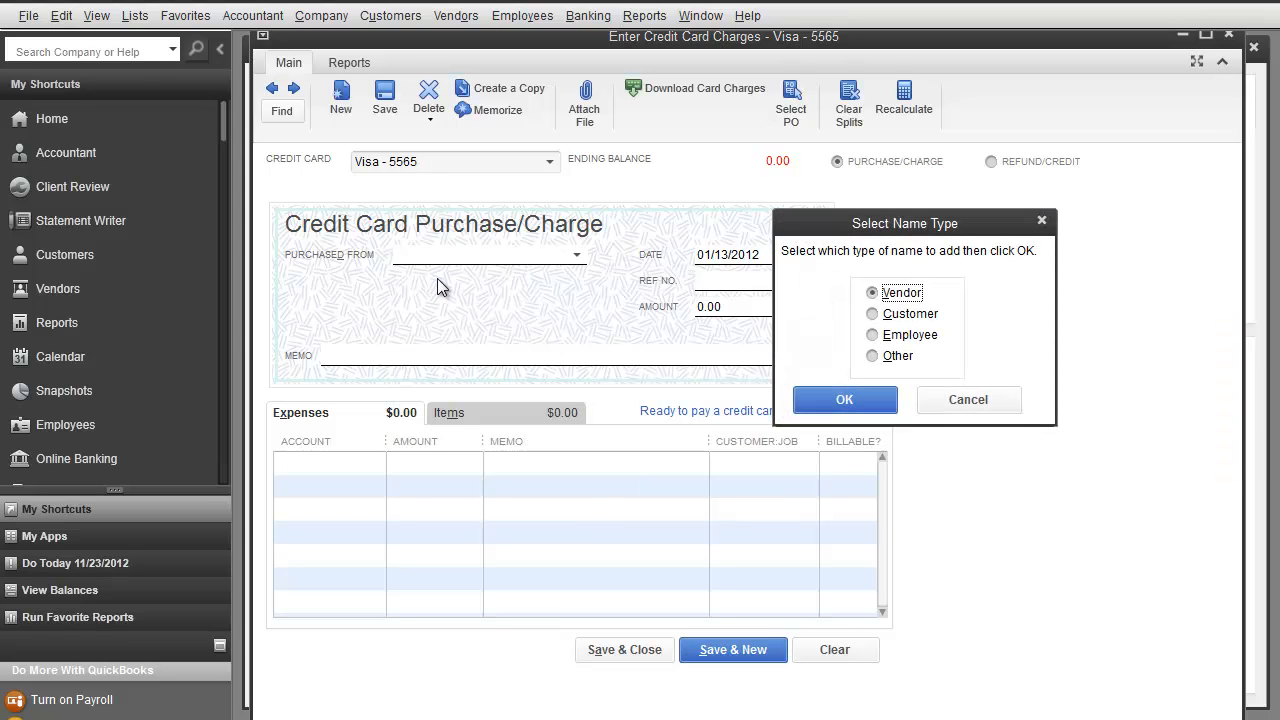
{"action": "left_click", "coordinate": [922, 399]}
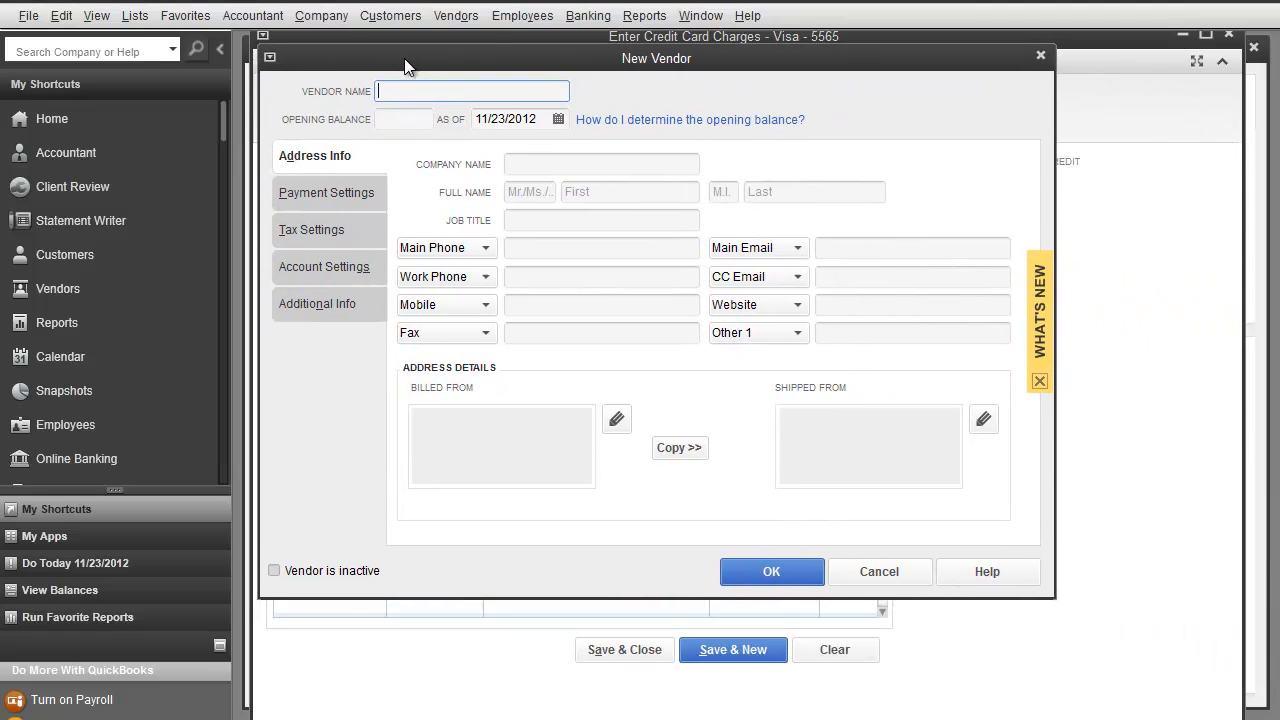
{"action": "left_click_drag", "start_coordinate": [404, 58], "coordinate": [395, 66]}
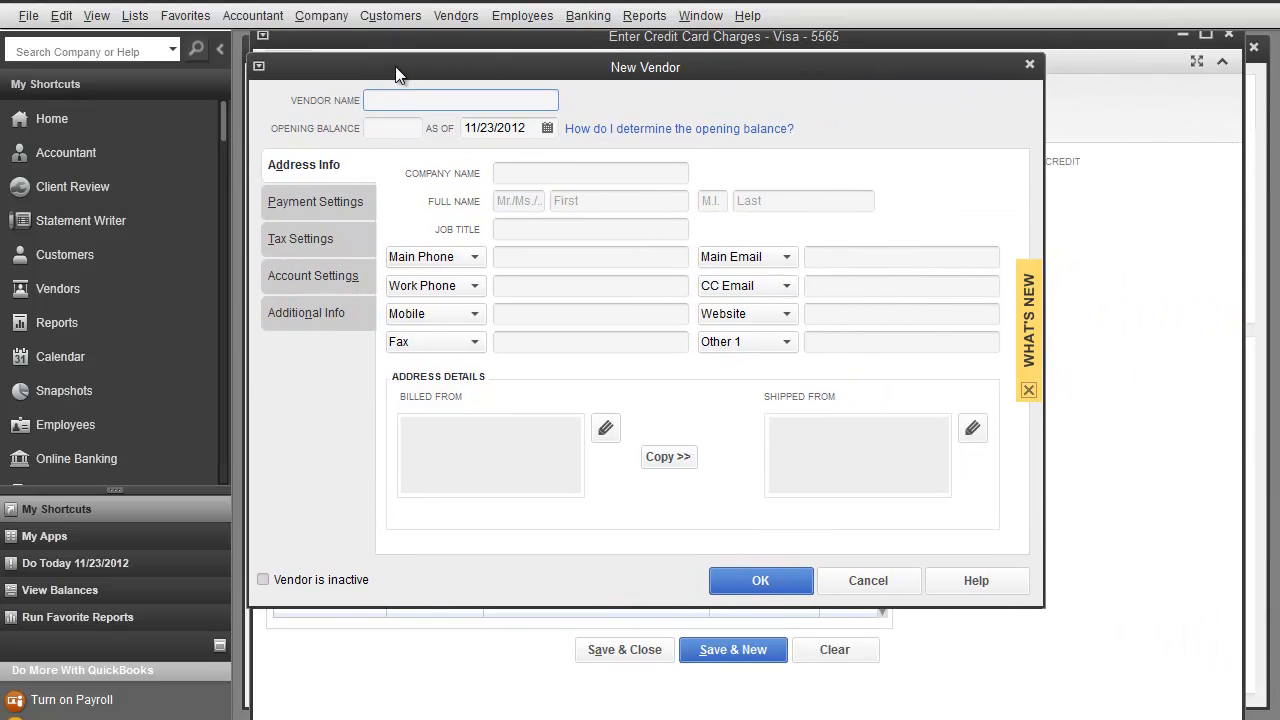
{"action": "type", "text": "Telephone Company"}
{"action": "left_click", "coordinate": [795, 586]}
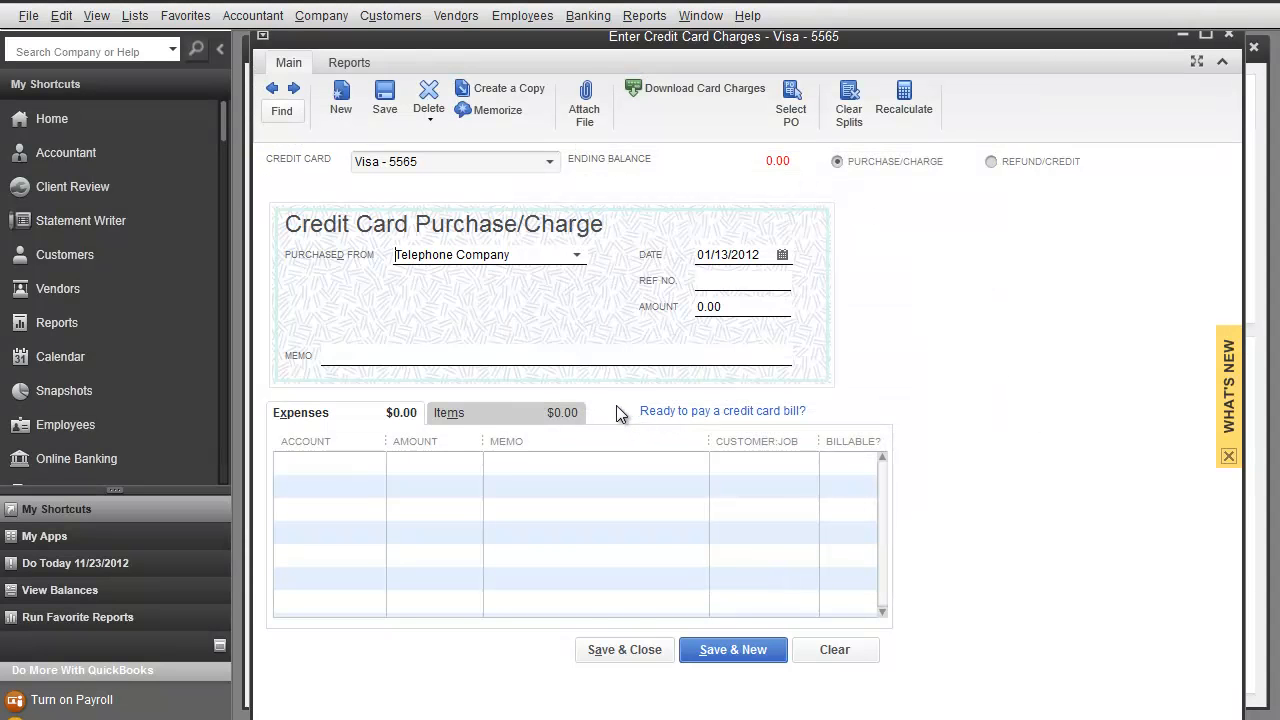
Set the credit card charge's date to 01/18/2012 and its amount to 325.18.
{"action": "key", "text": "Tab"}
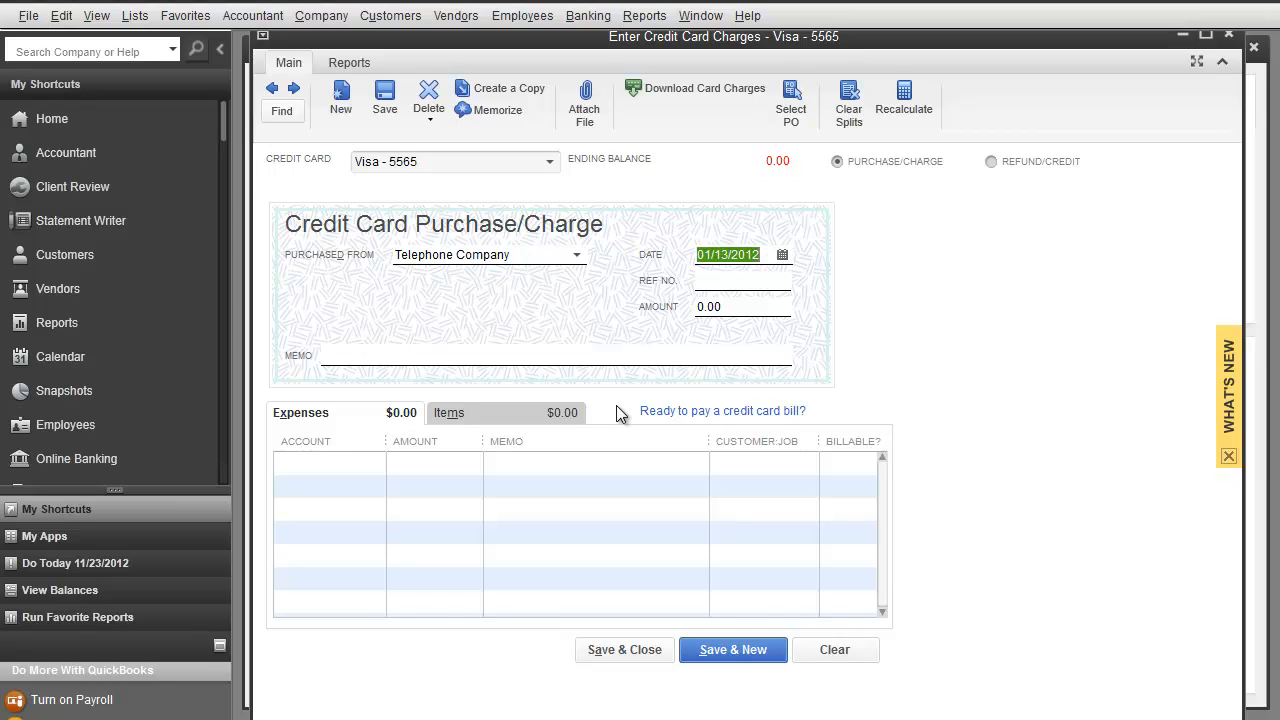
{"action": "key", "text": "Tab"}
{"action": "key", "text": "shift+Tab"}
{"action": "type", "text": "01/18"}
{"action": "key", "text": "Tab"}
{"action": "key", "text": "Tab"}
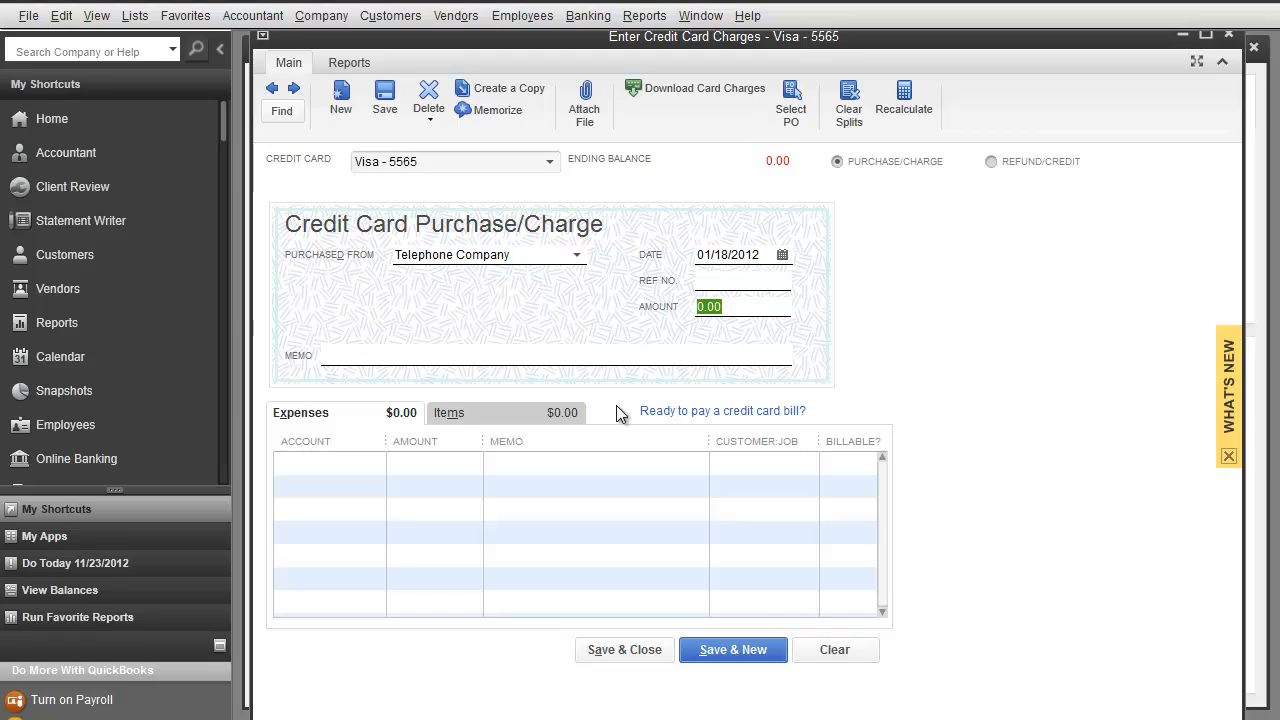
{"action": "type", "text": "325.18"}
{"action": "key", "text": "Tab"}
{"action": "key", "text": "Tab"}
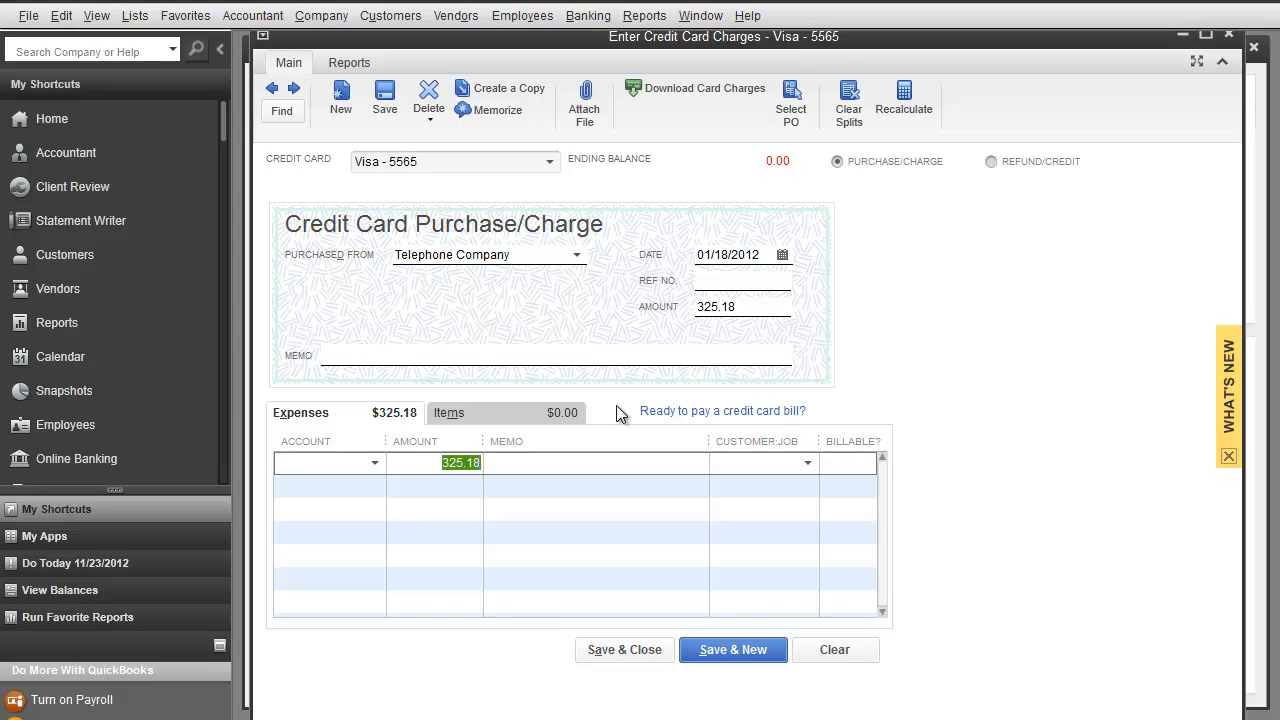
Assign the charge's expense line to Telephone Expense without a customer job, then save and close the charge.
{"action": "type", "text": "tel"}
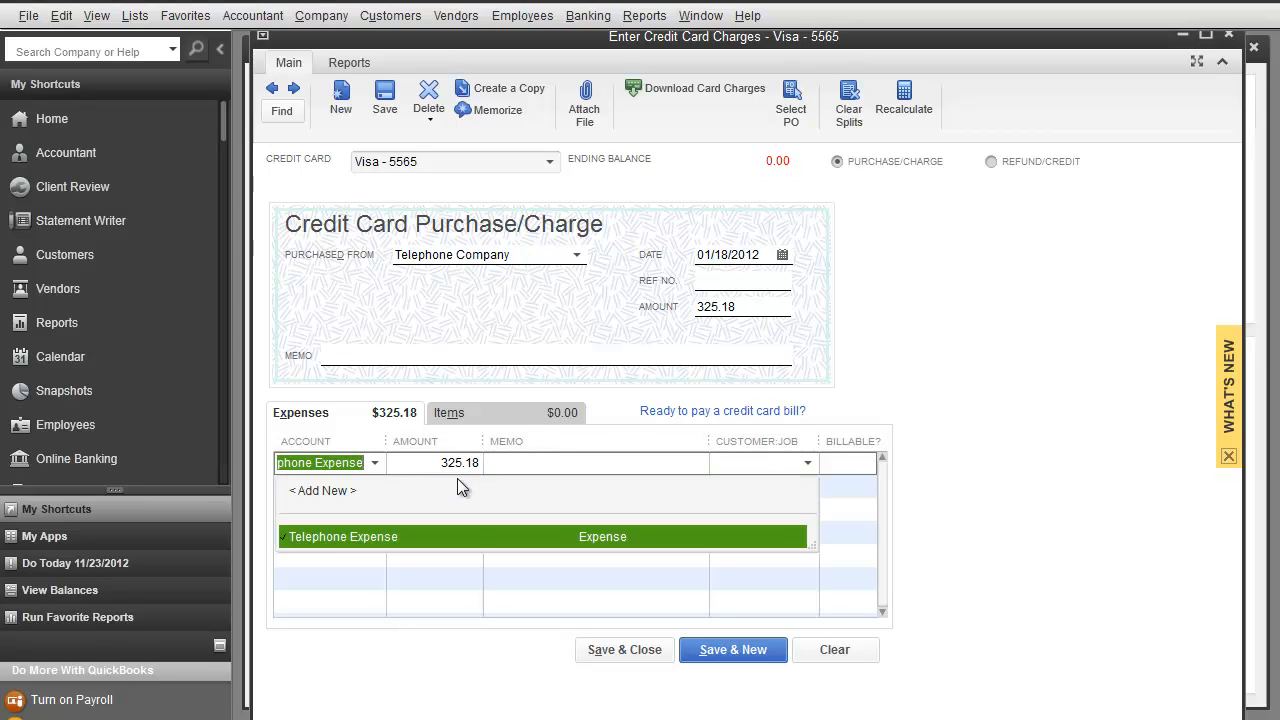
{"action": "key", "text": "Tab"}
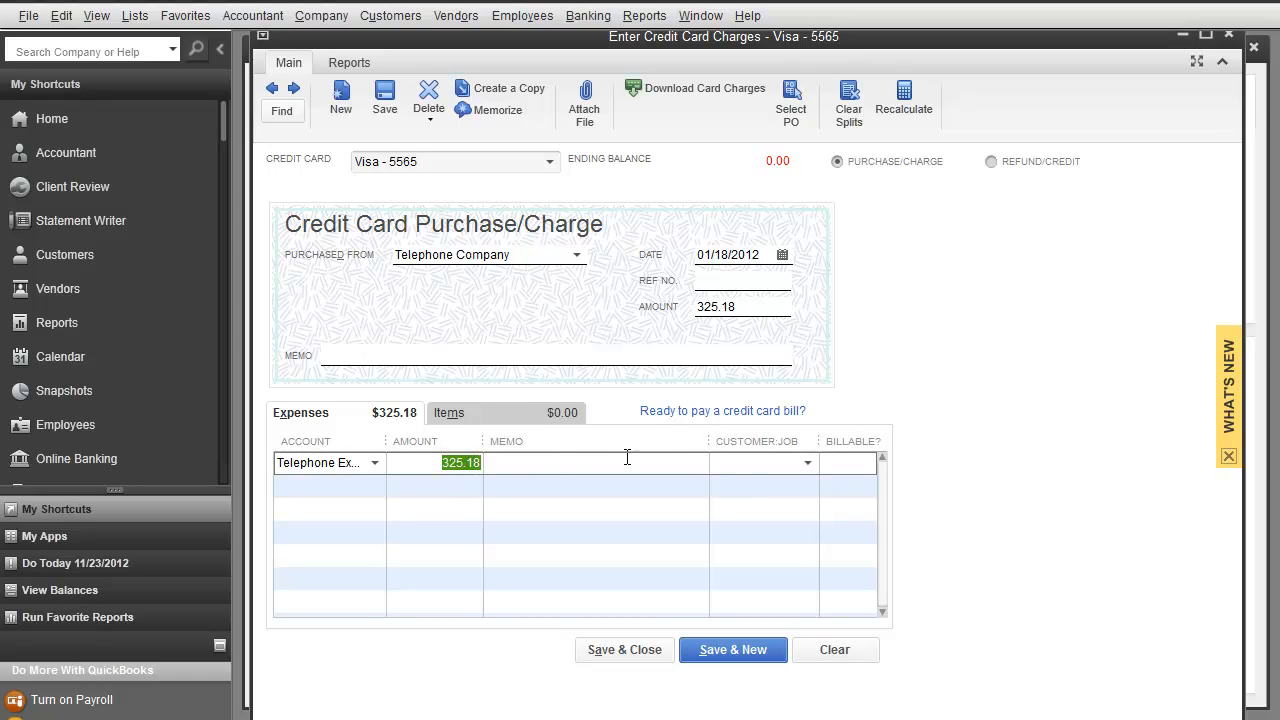
{"action": "left_click", "coordinate": [806, 464]}
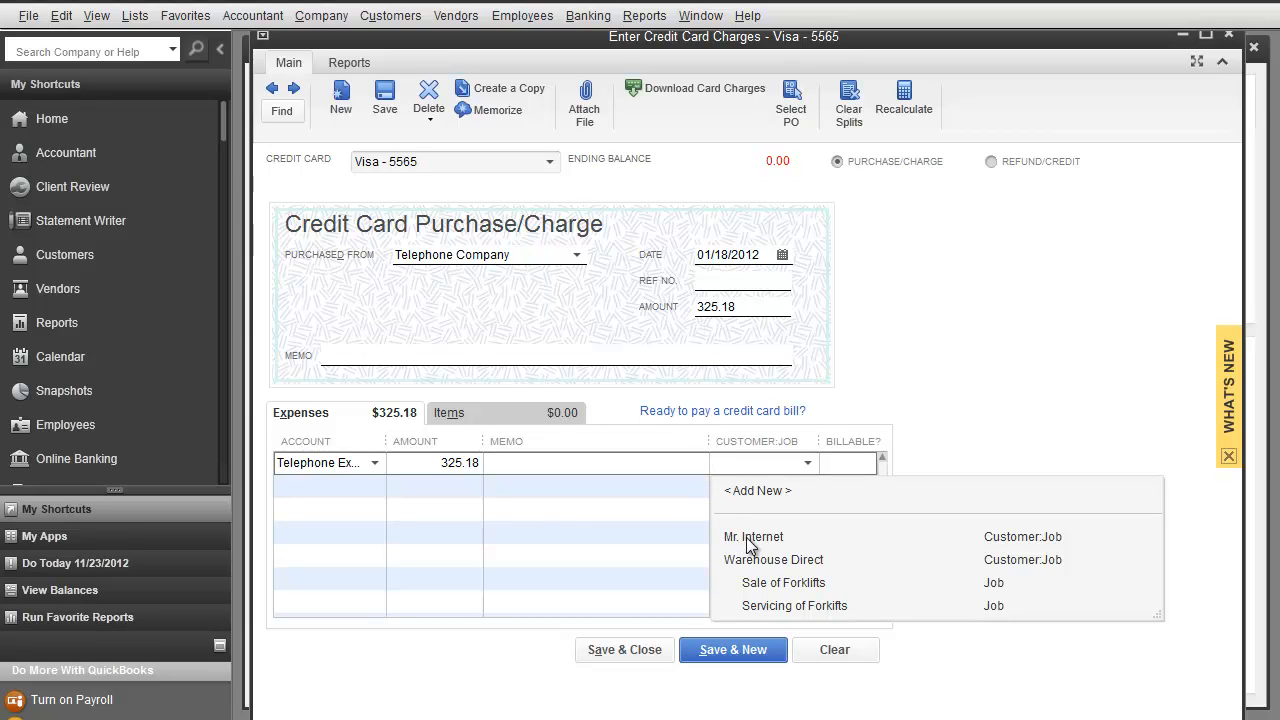
{"action": "left_click", "coordinate": [885, 410]}
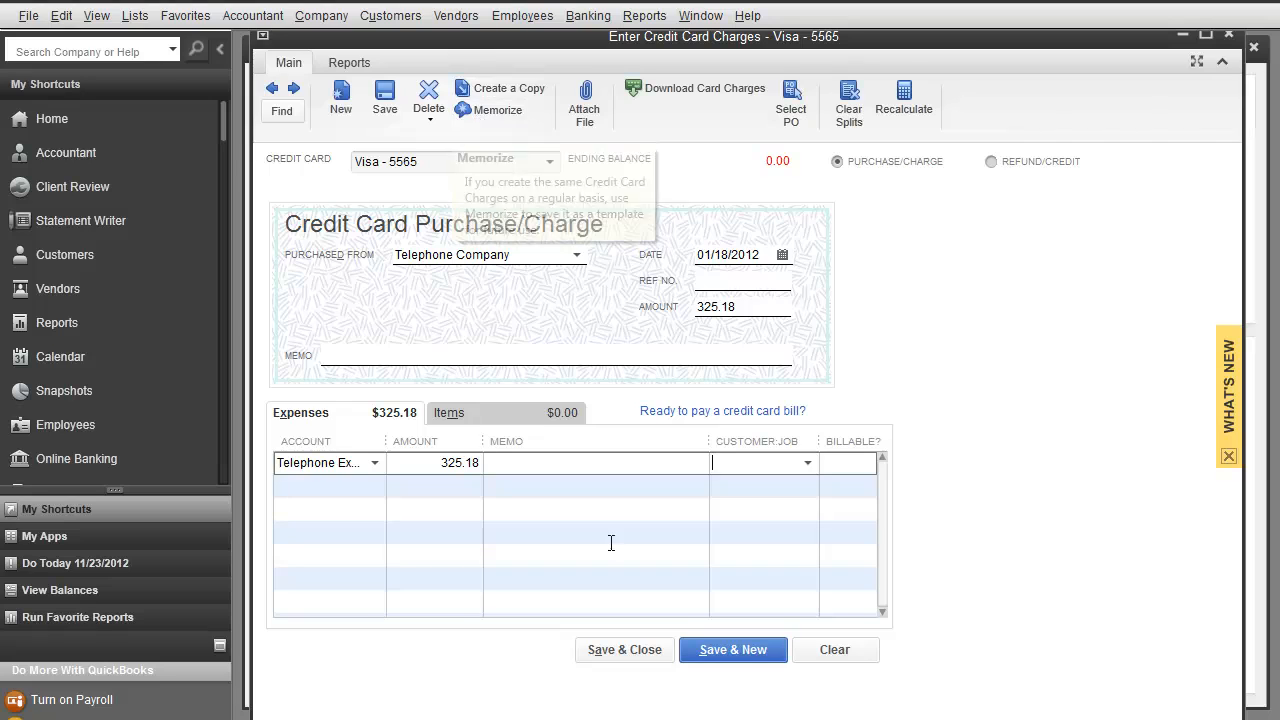
{"action": "left_click", "coordinate": [648, 650]}
{"action": "left_click", "coordinate": [757, 377]}
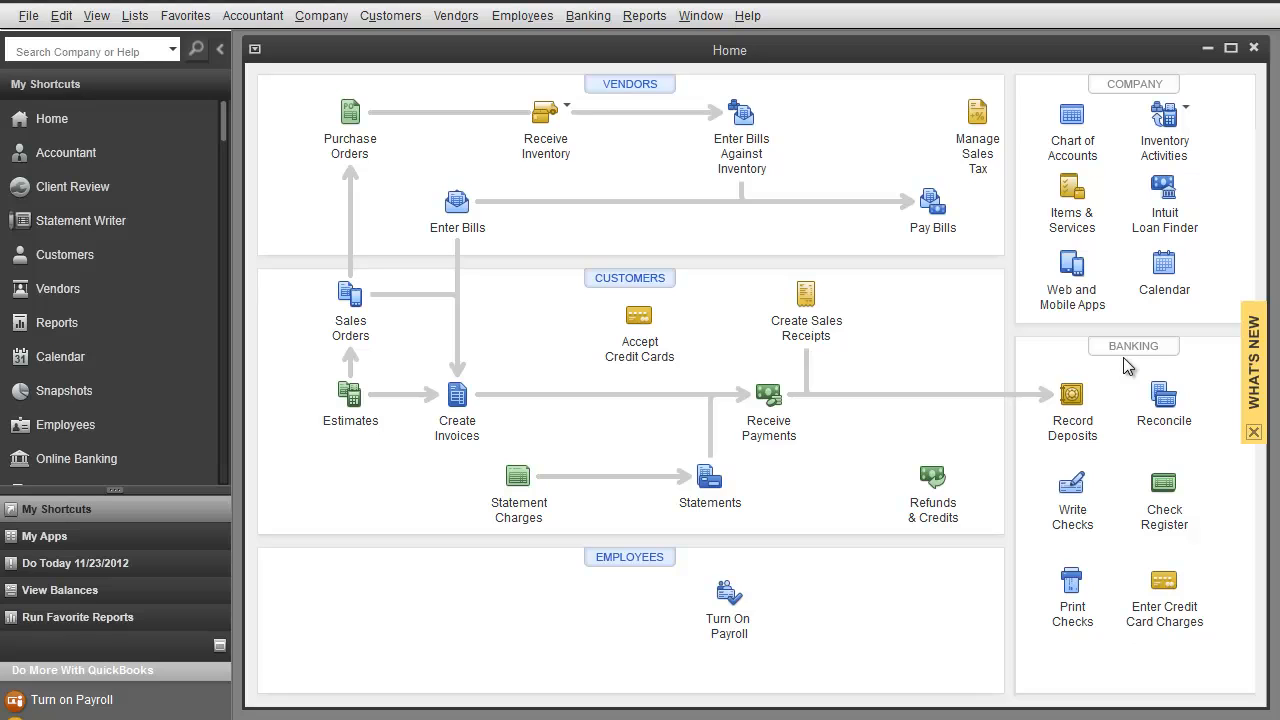
Start a new bank deposit into the My Bank:Savings account and begin its first line.
{"action": "left_click", "coordinate": [1072, 398]}
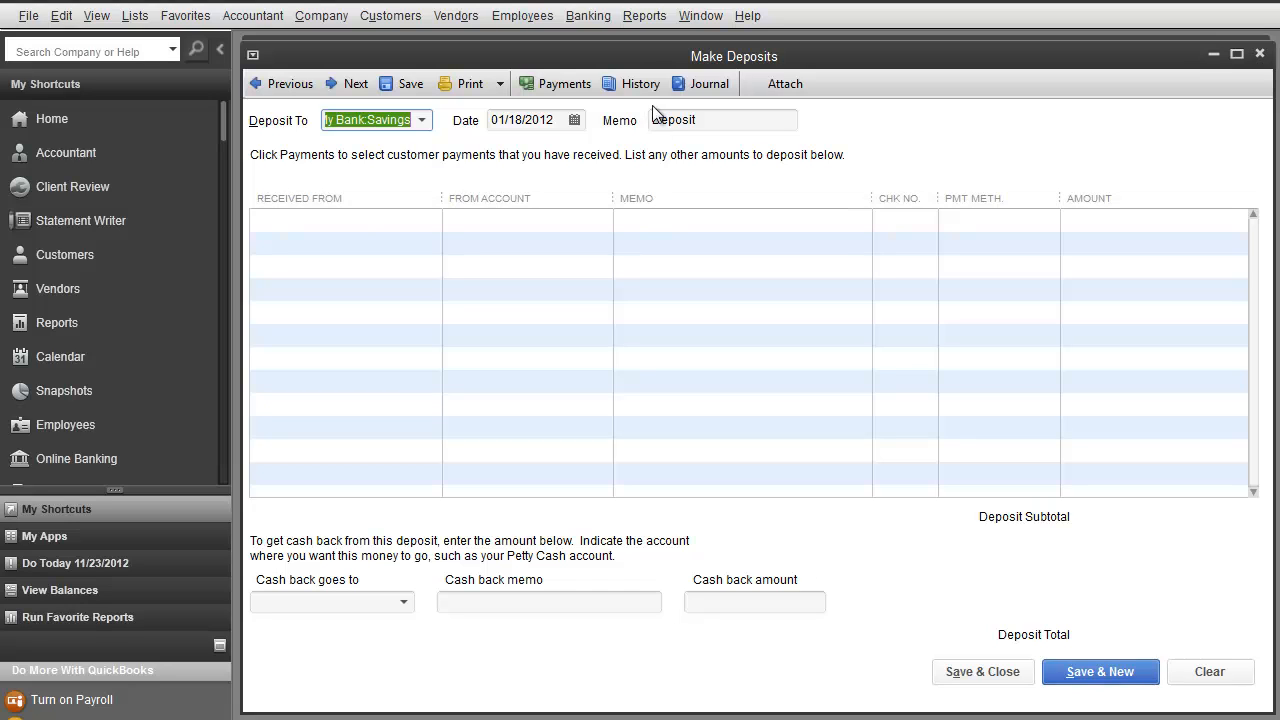
{"action": "left_click", "coordinate": [383, 224]}
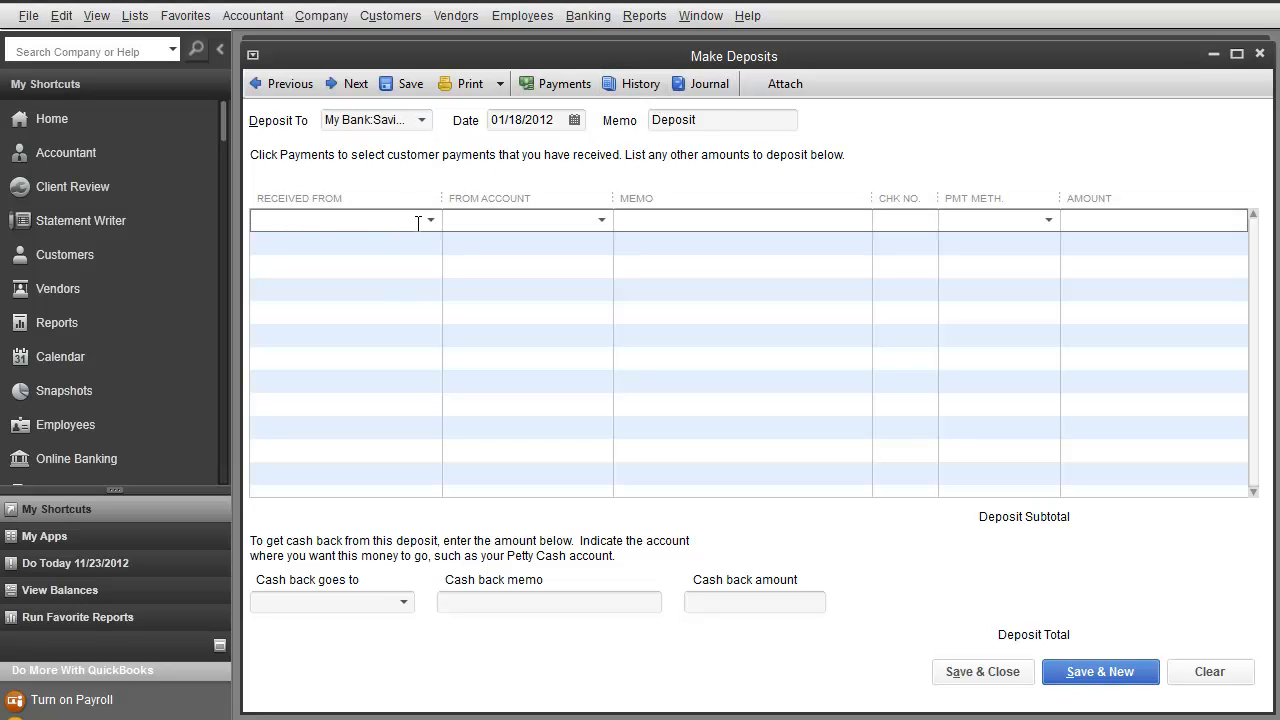
{"action": "left_click", "coordinate": [430, 221]}
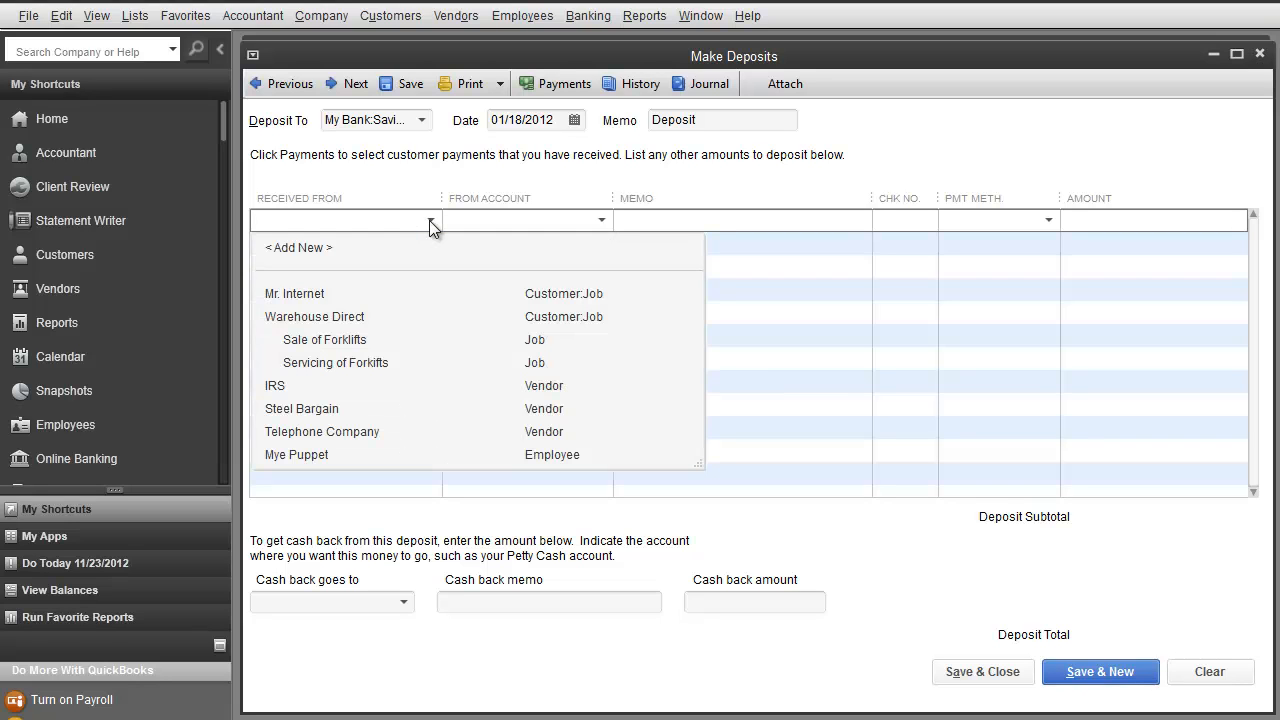
{"action": "left_click", "coordinate": [318, 368]}
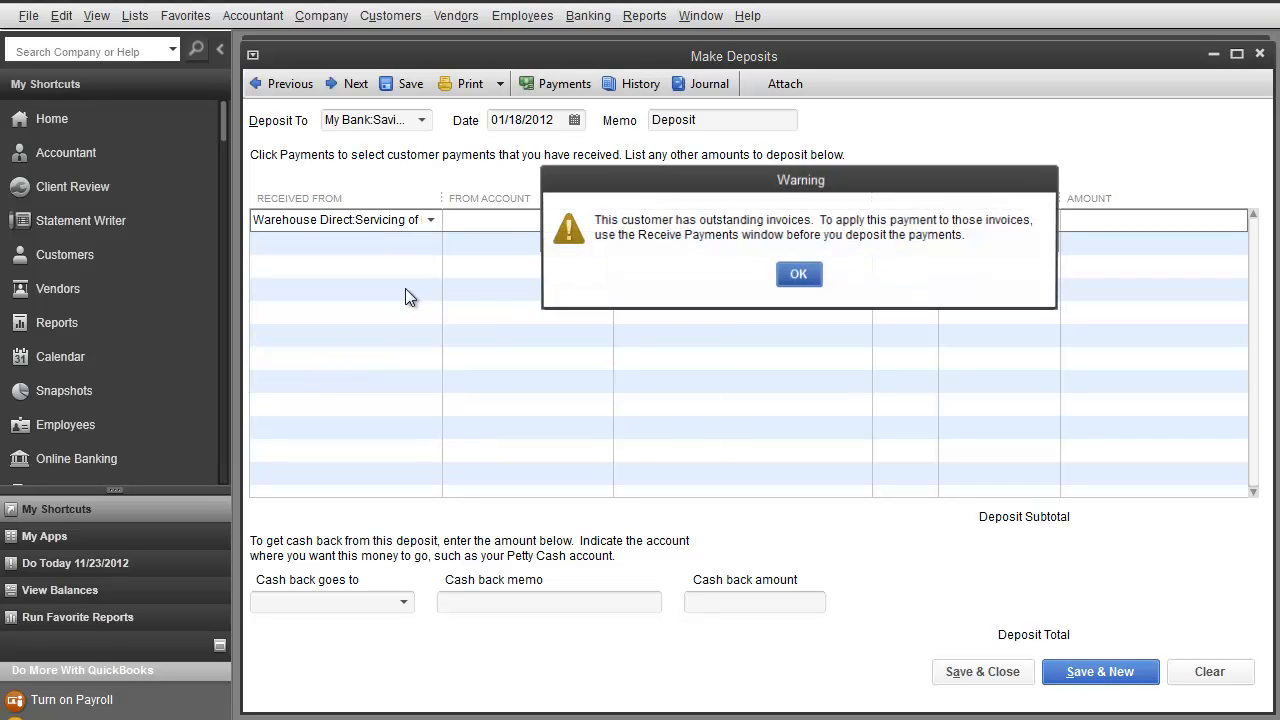
{"action": "left_click", "coordinate": [800, 278]}
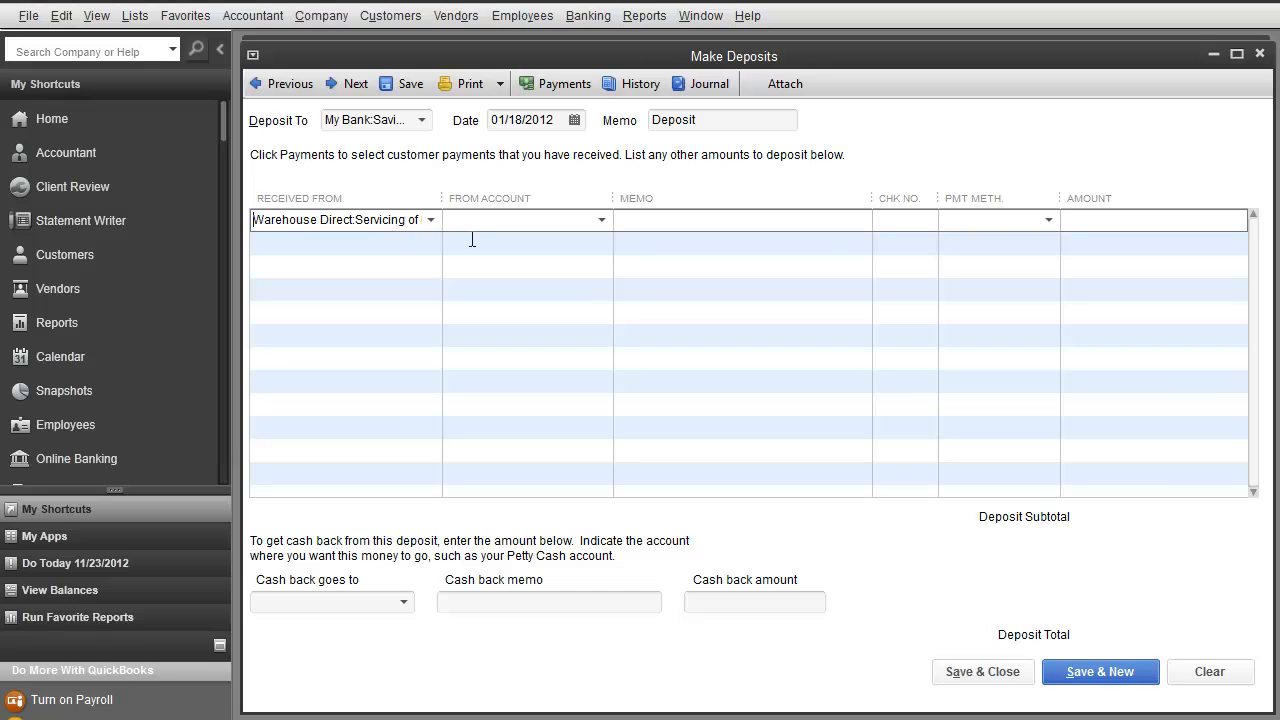
{"action": "key", "text": "shift+Tab"}
{"action": "key", "text": "Tab"}
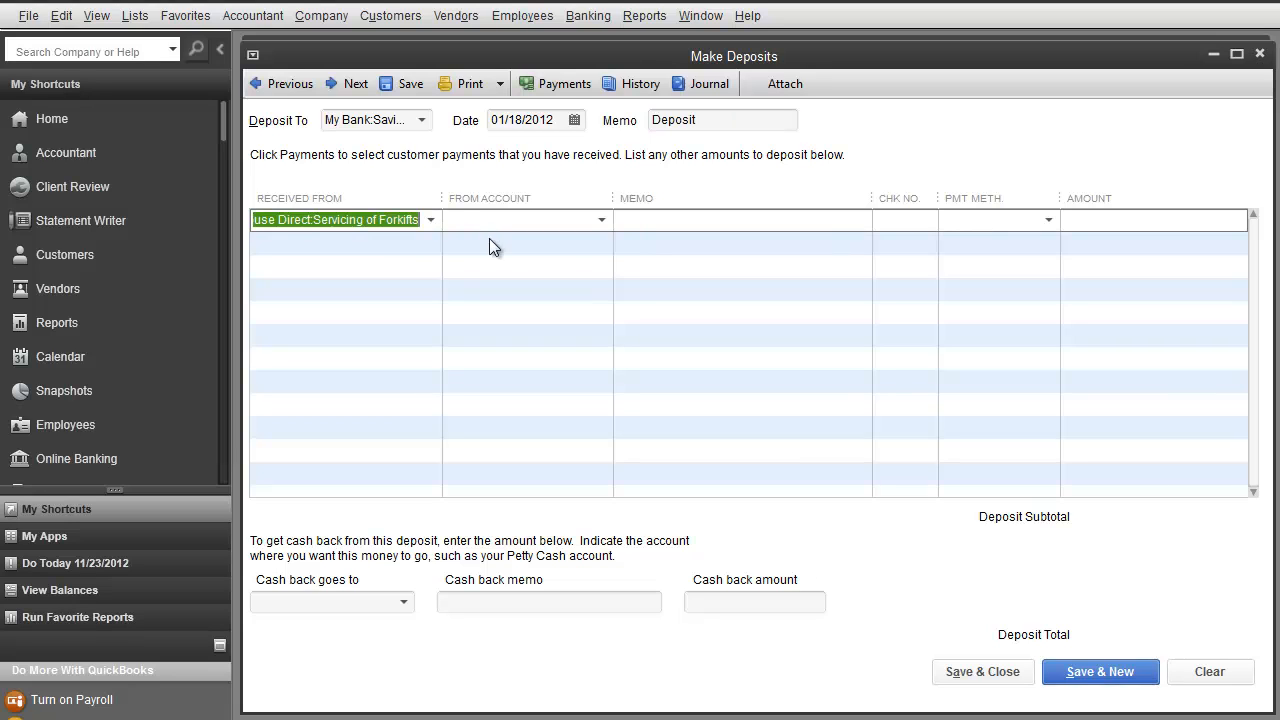
Add Owner as a new name of type Other and use it as the deposit line's Received From name.
{"action": "left_click", "coordinate": [431, 220]}
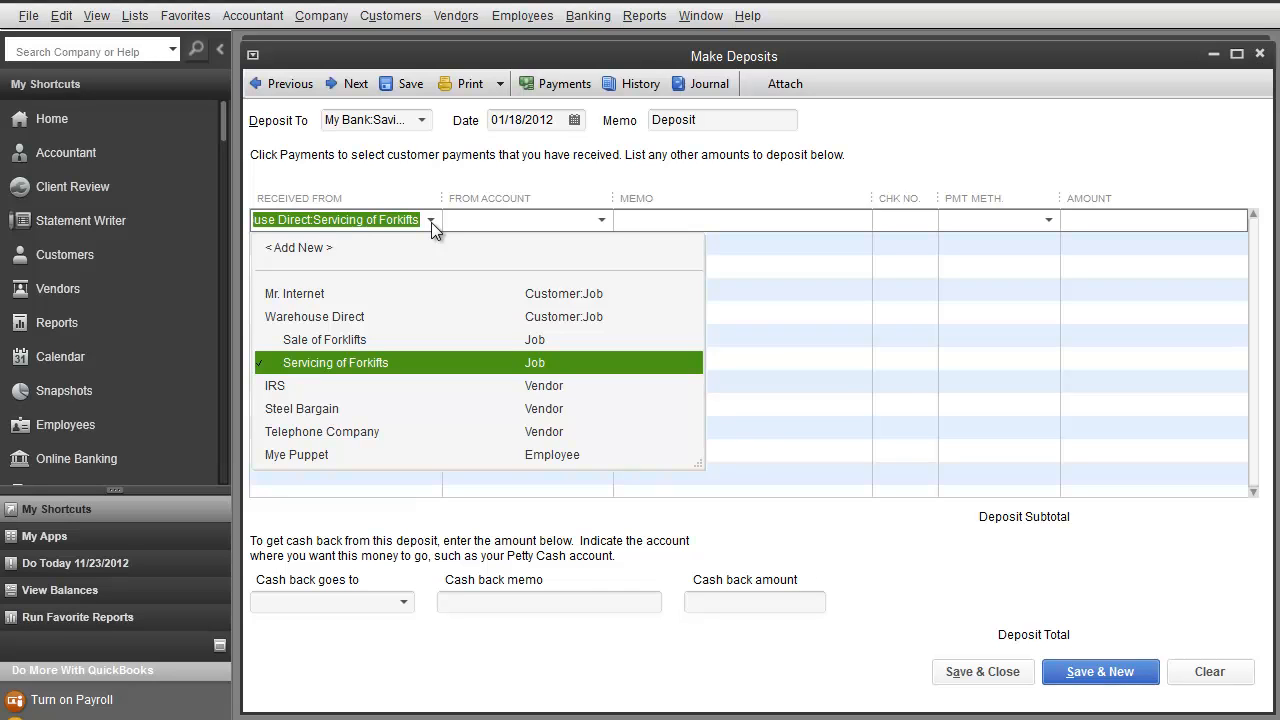
{"action": "type", "text": "Owner"}
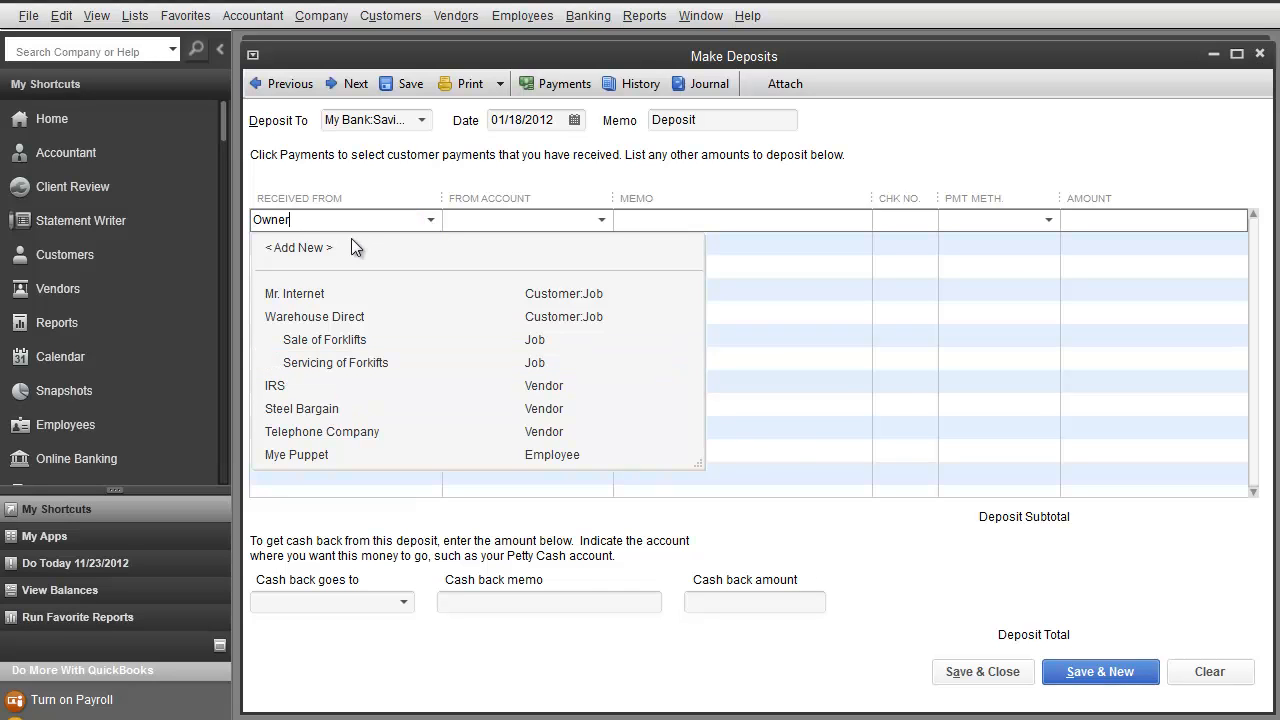
{"action": "key", "text": "Tab"}
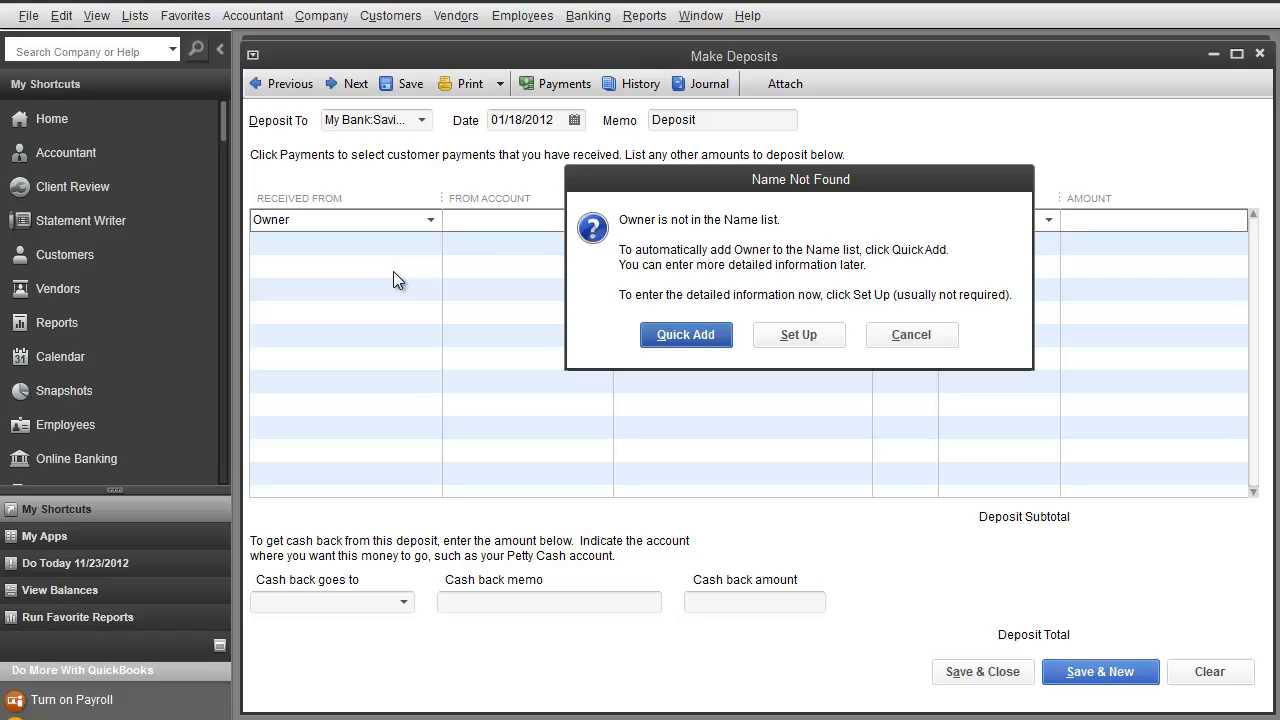
{"action": "key", "text": "s"}
{"action": "left_click_drag", "start_coordinate": [870, 222], "coordinate": [719, 214]}
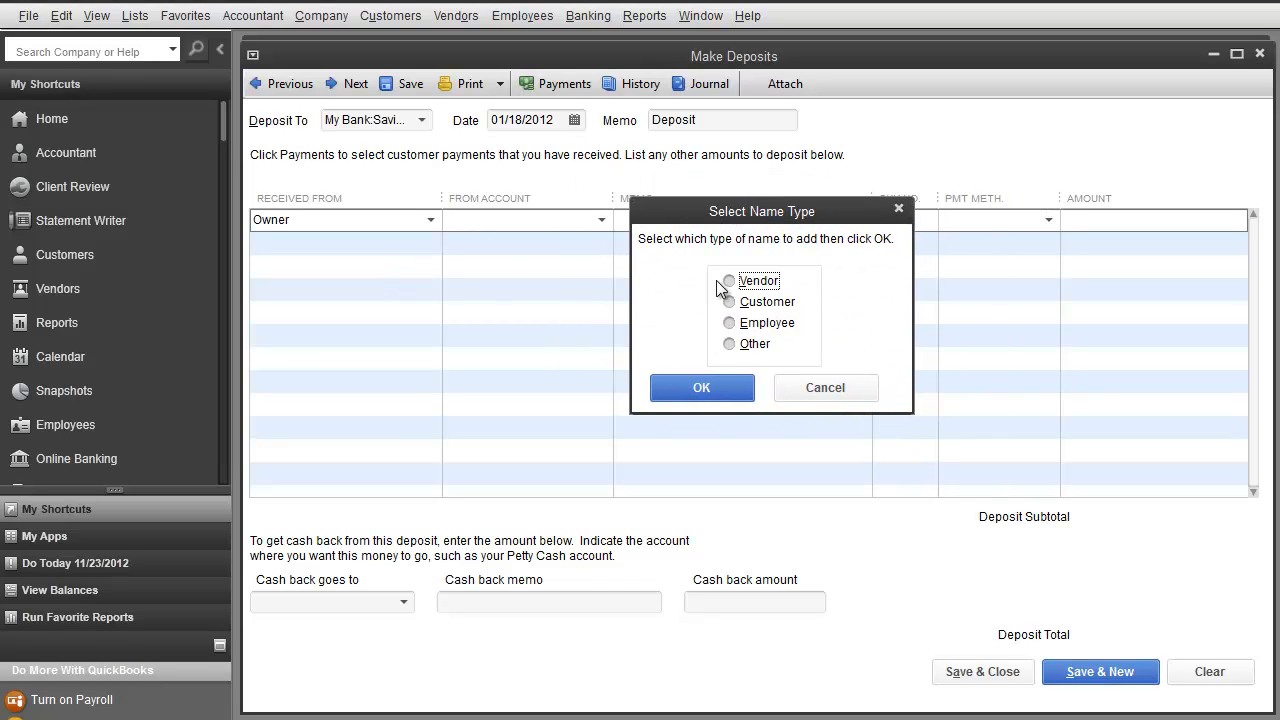
{"action": "left_click", "coordinate": [729, 344]}
{"action": "left_click", "coordinate": [735, 386]}
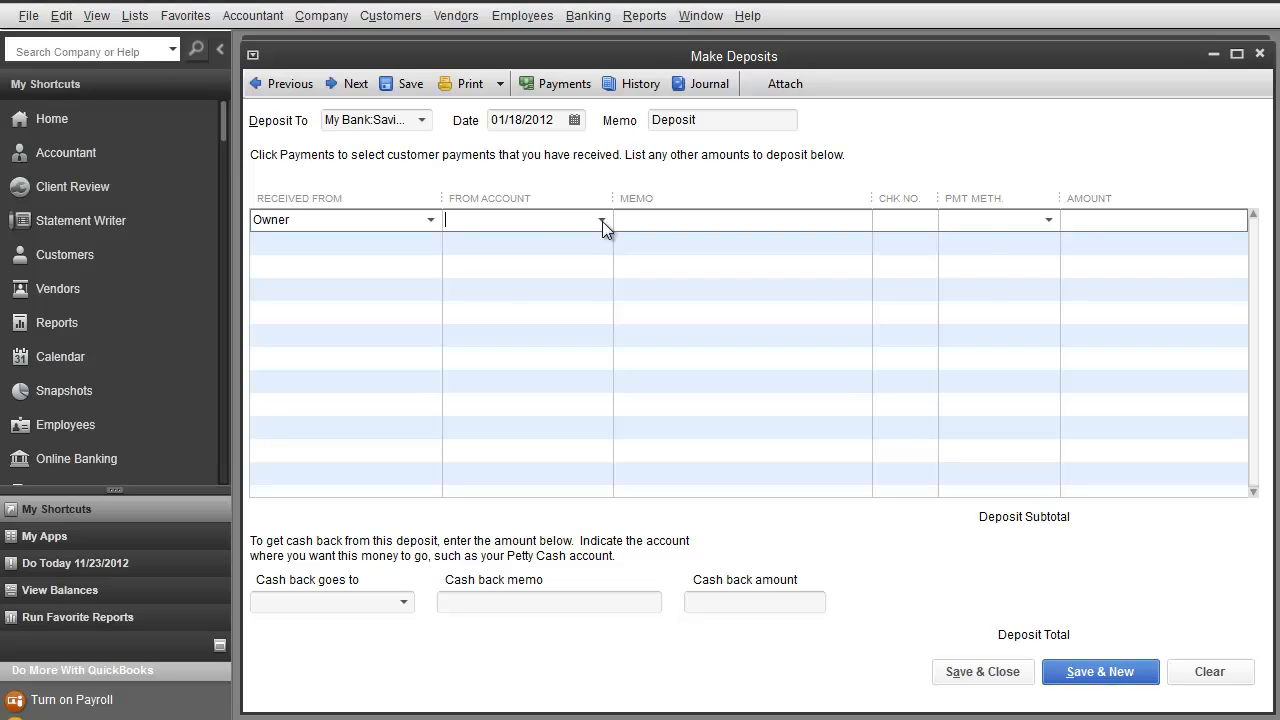
{"action": "type", "text": "Equi"}
{"action": "key", "text": "BackSpace"}
{"action": "key", "text": "BackSpace"}
{"action": "key", "text": "BackSpace"}
{"action": "key", "text": "BackSpace"}
{"action": "key", "text": "BackSpace"}
Set the deposit line's From Account to Capital Stock, its payment method to Cash and its amount to 5,000.00.
{"action": "left_click", "coordinate": [601, 222]}
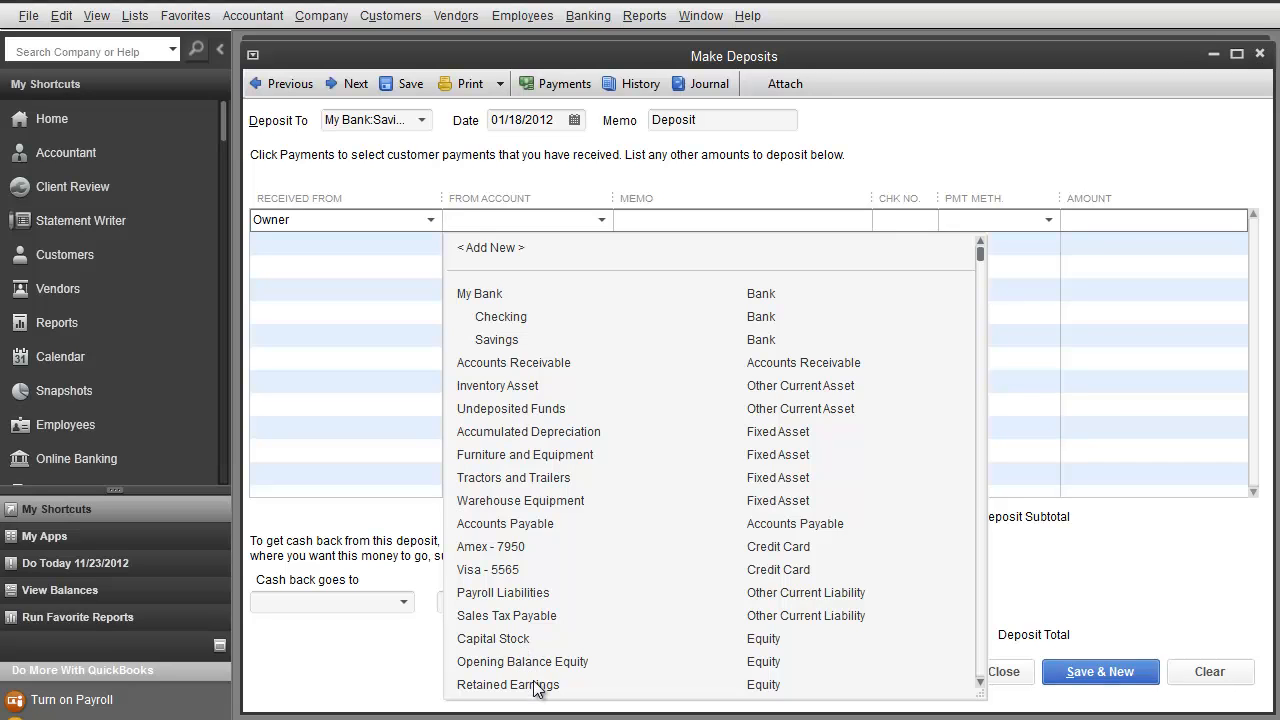
{"action": "left_click", "coordinate": [495, 640]}
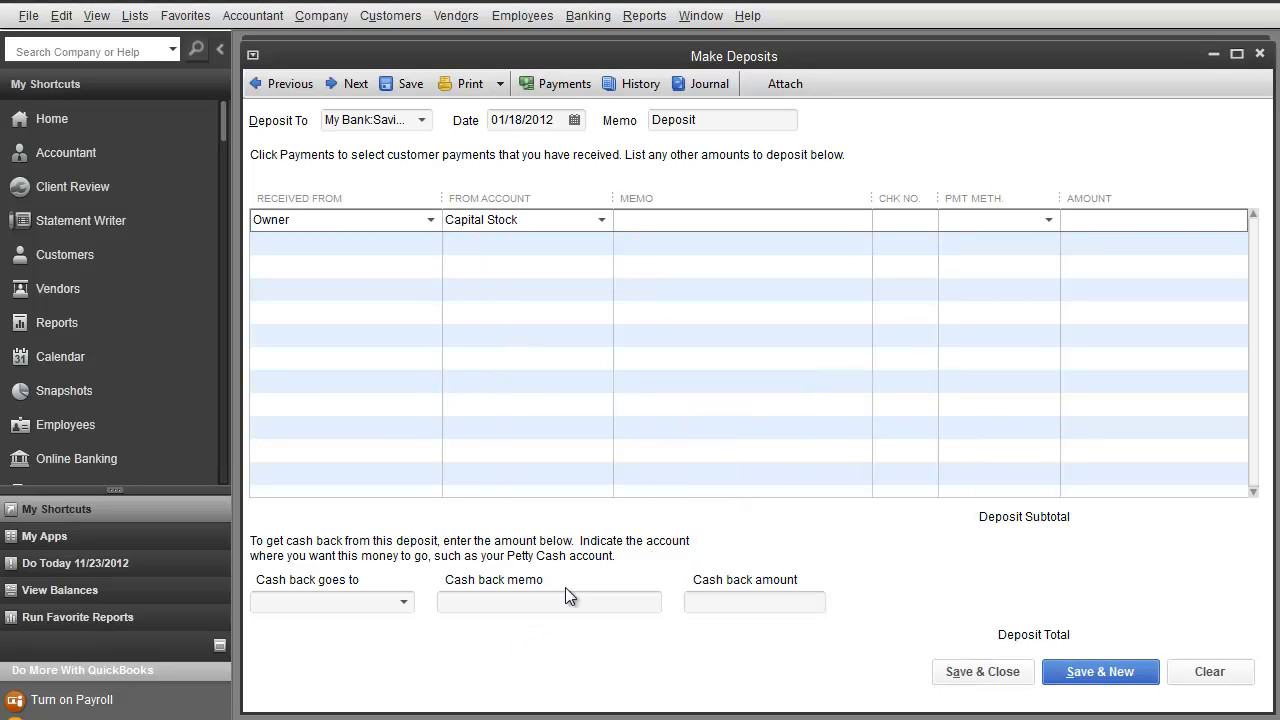
{"action": "key", "text": "Tab"}
{"action": "type", "text": "Ca"}
{"action": "key", "text": "Tab"}
{"action": "type", "text": "5000"}
{"action": "key", "text": "Tab"}
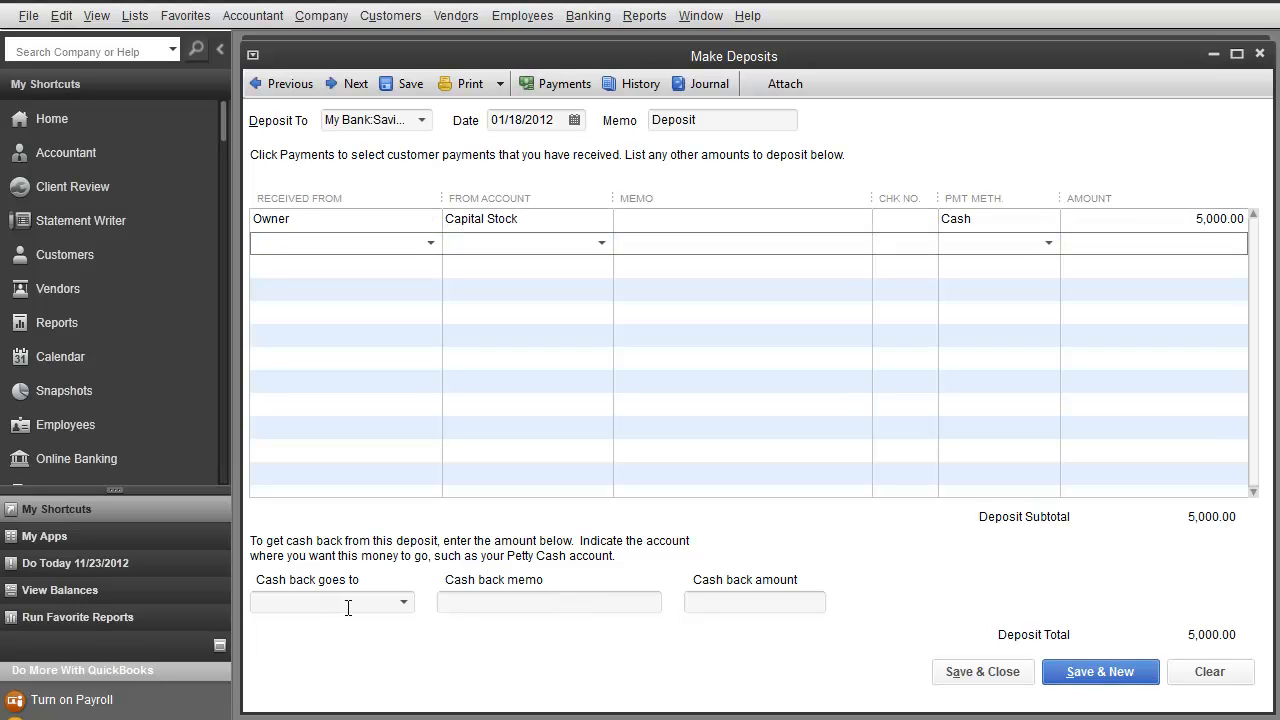
{"action": "left_click", "coordinate": [476, 602]}
{"action": "left_click", "coordinate": [404, 602]}
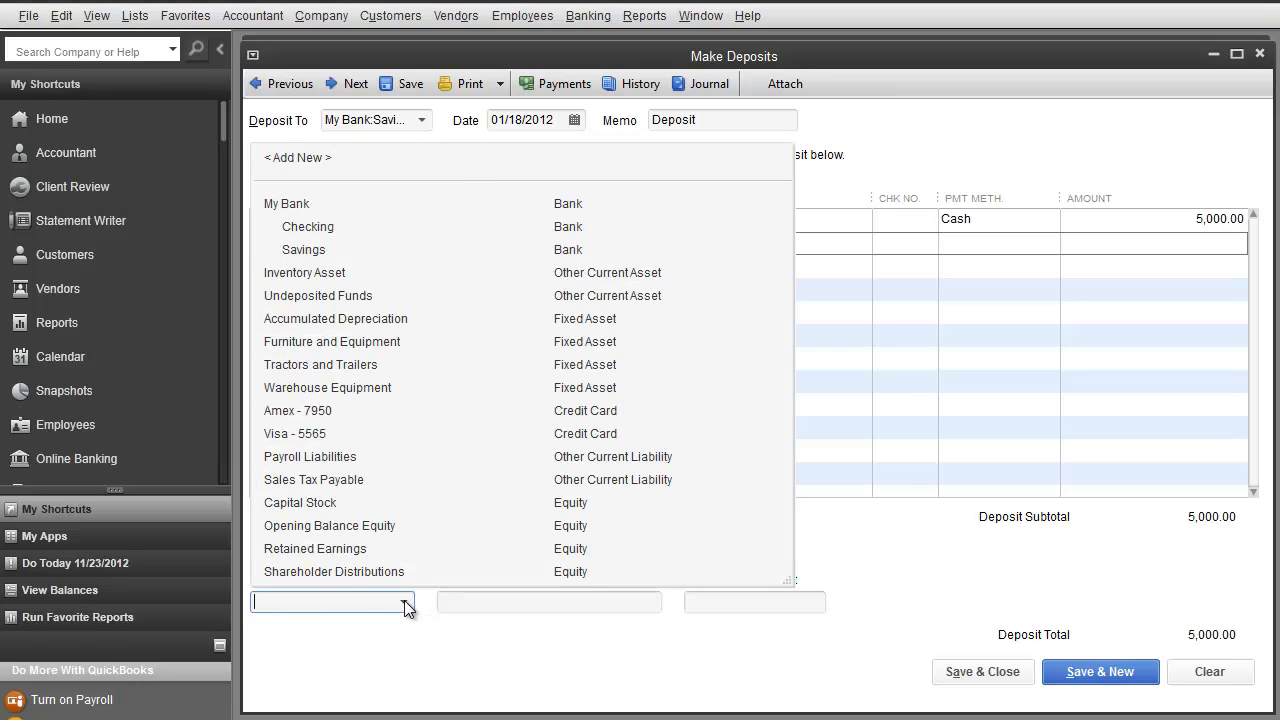
{"action": "left_click", "coordinate": [343, 605]}
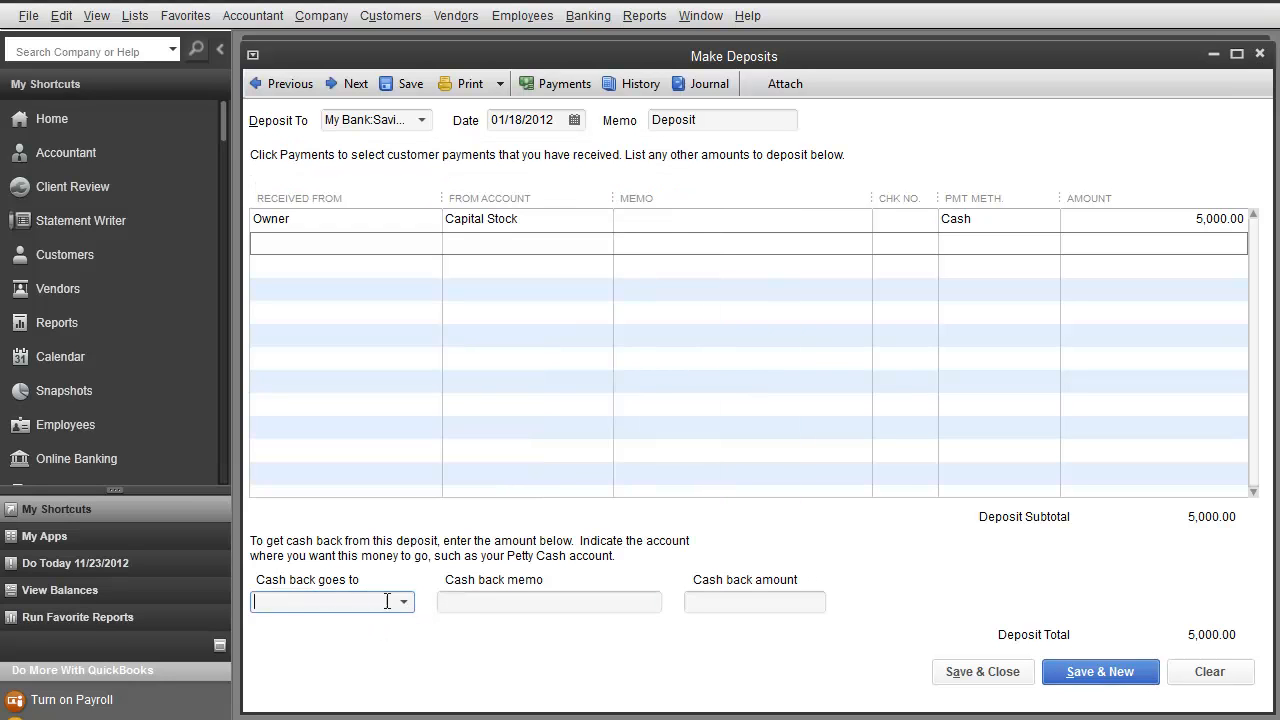
{"action": "left_click", "coordinate": [366, 218]}
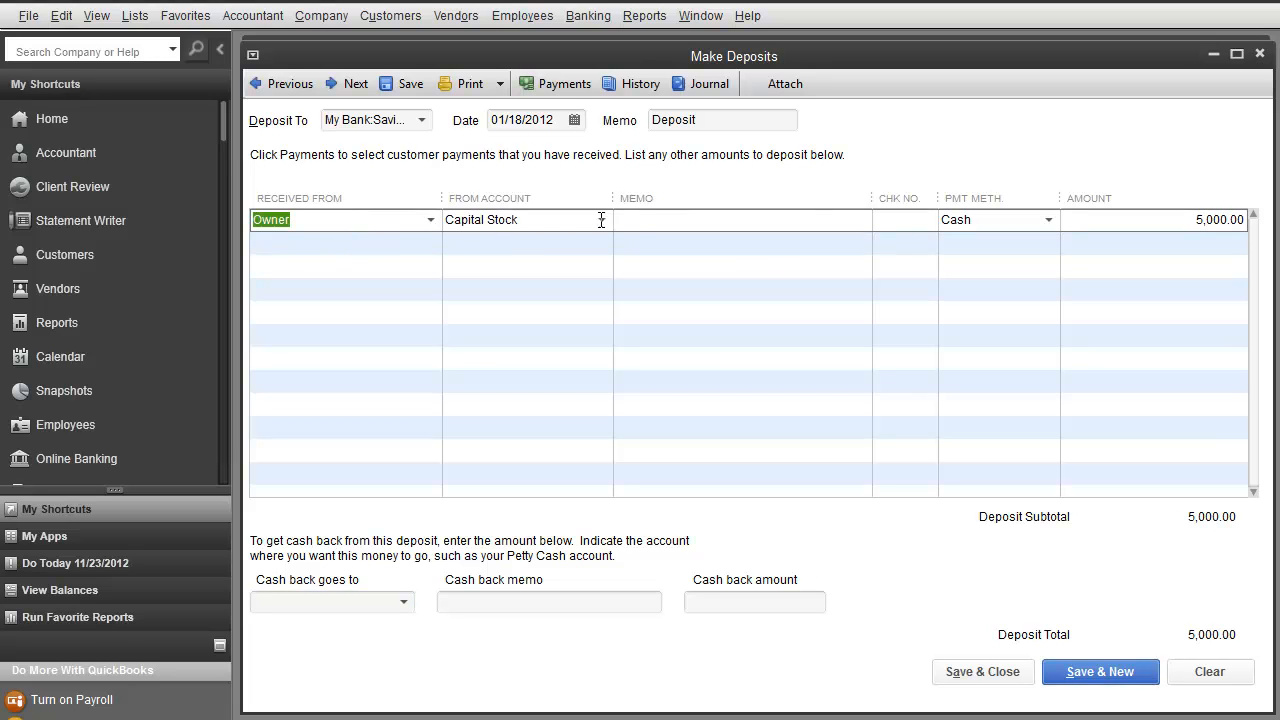
Set the deposit's date to 01/20/2012, save it despite its past date, and close the deposit form.
{"action": "left_click", "coordinate": [552, 119]}
{"action": "left_click", "coordinate": [575, 119]}
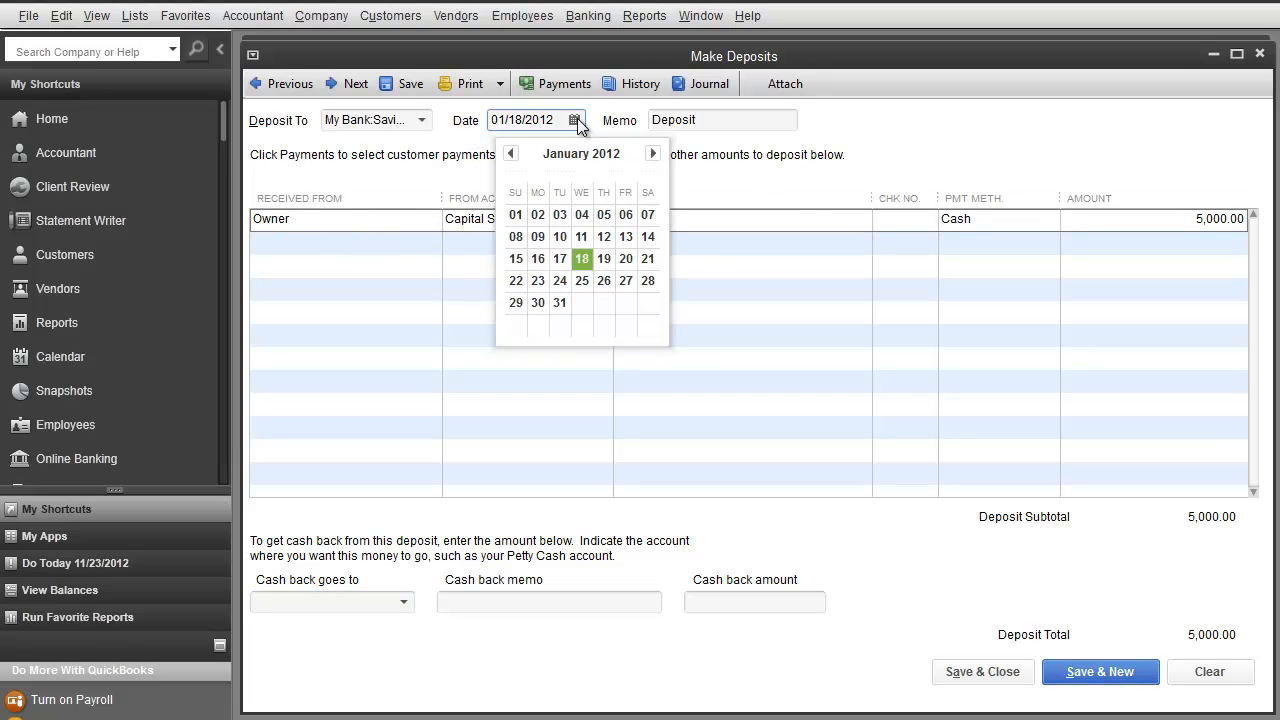
{"action": "left_click", "coordinate": [625, 260]}
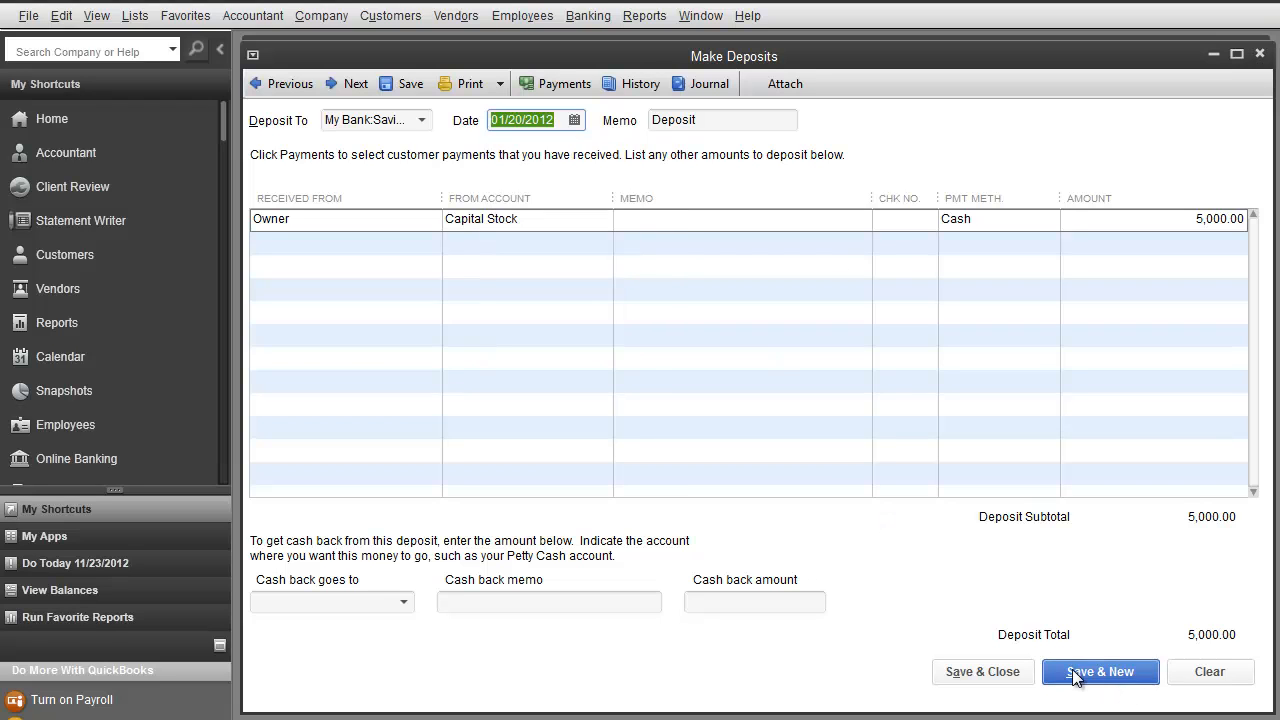
{"action": "left_click", "coordinate": [1082, 671]}
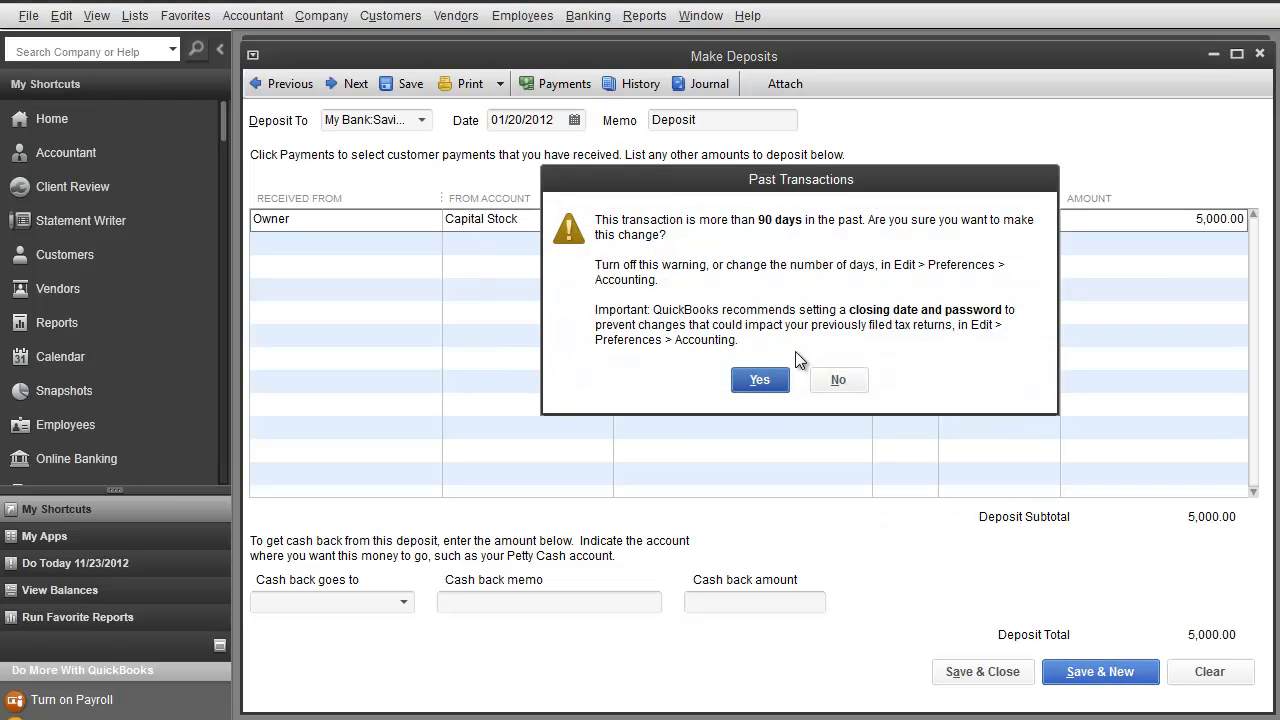
{"action": "left_click", "coordinate": [752, 372]}
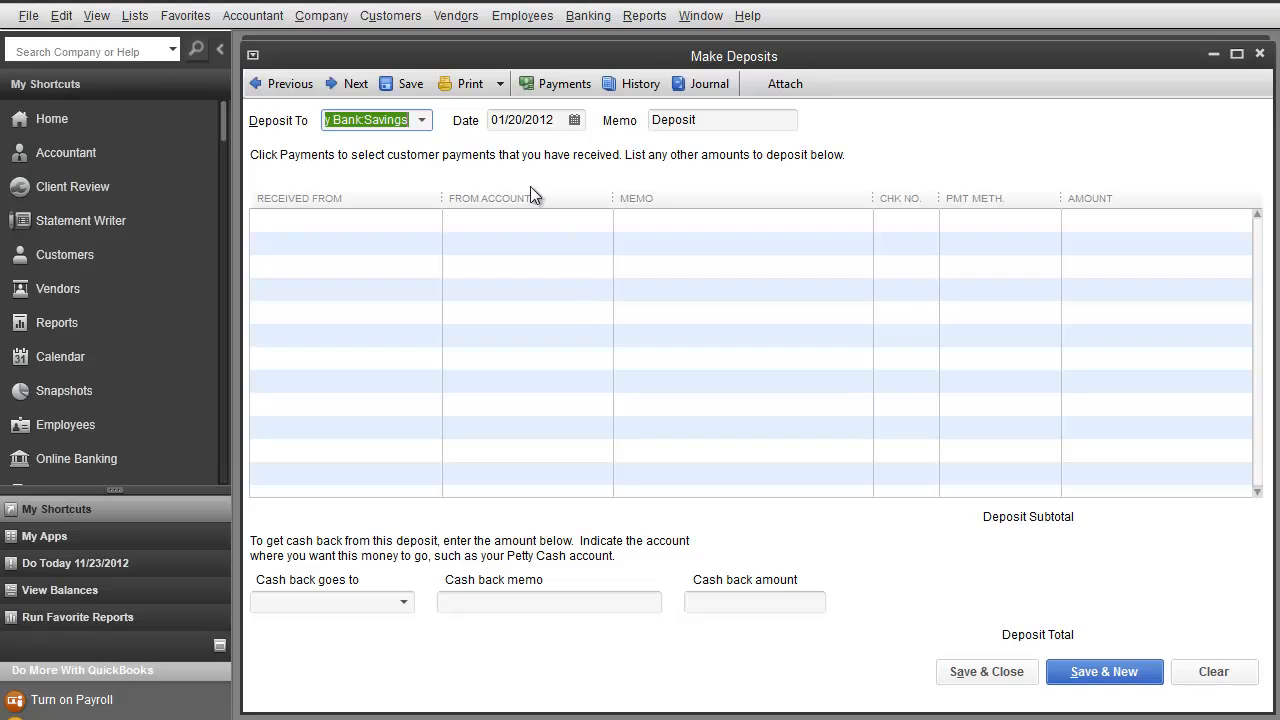
{"action": "key", "text": "Escape"}
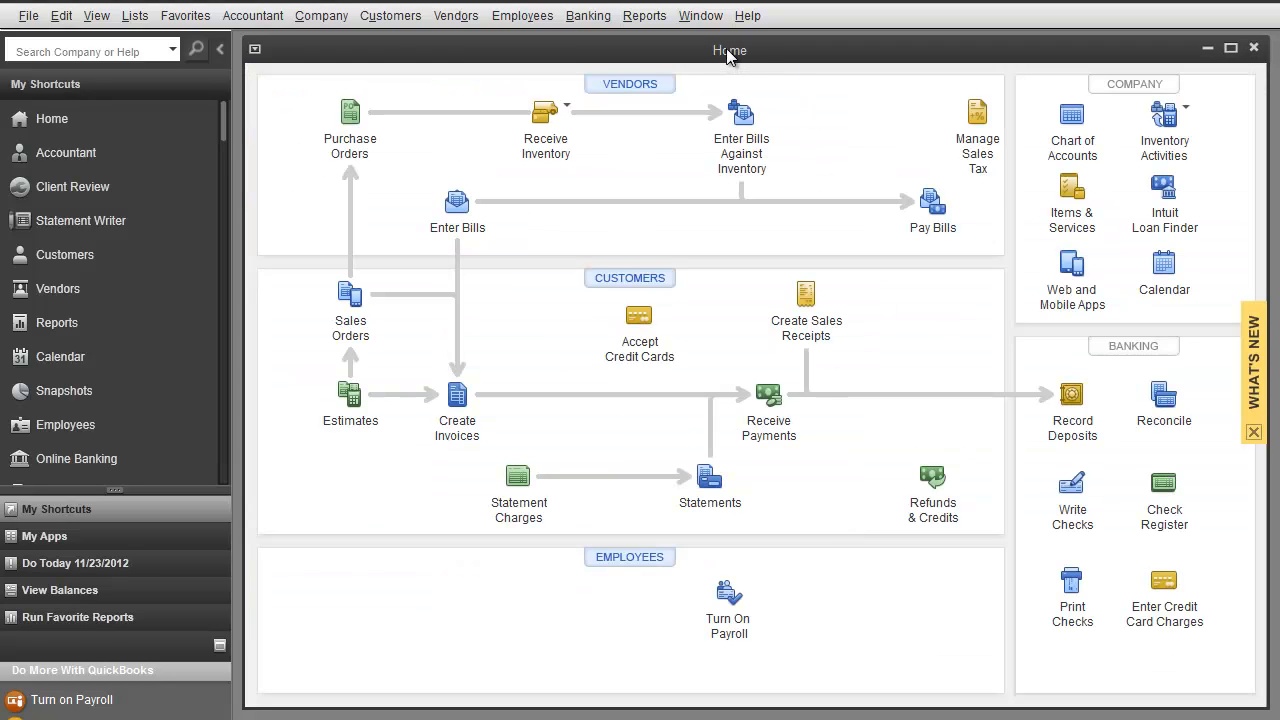
Open a new funds transfer between accounts and move its window clear of the screen's centre.
{"action": "left_click", "coordinate": [588, 16]}
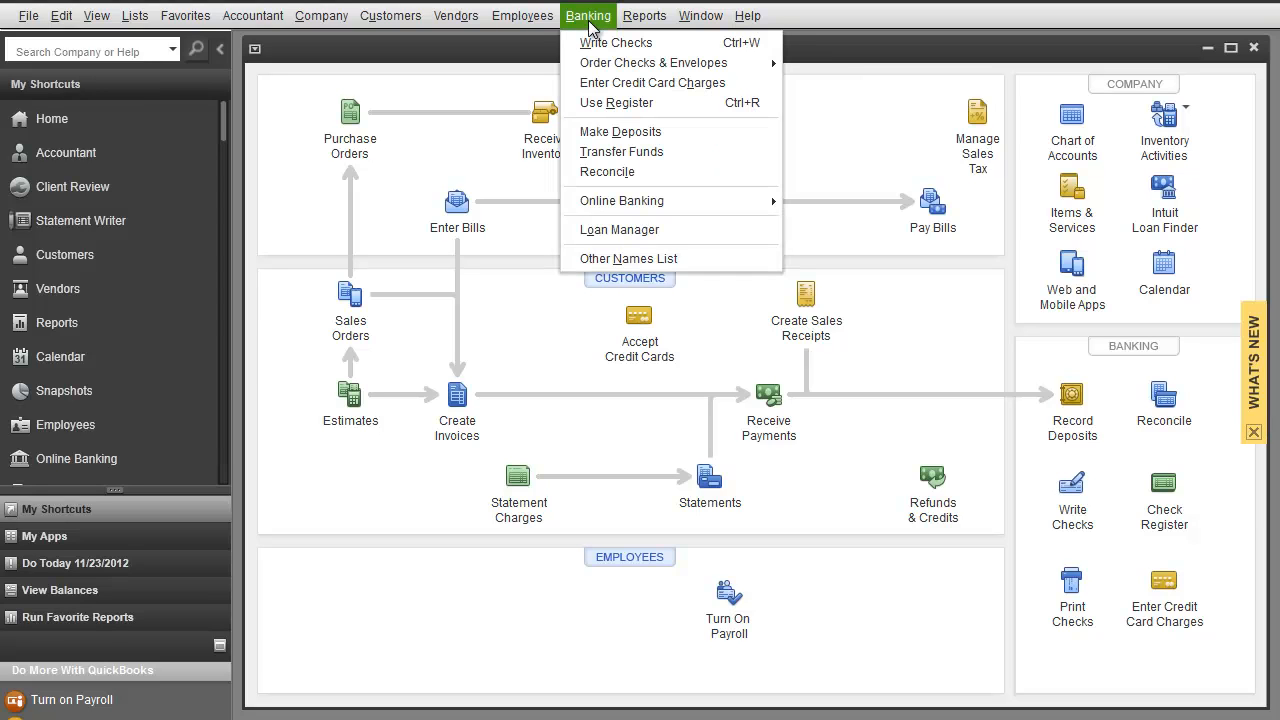
{"action": "left_click", "coordinate": [621, 152]}
{"action": "left_click_drag", "start_coordinate": [780, 236], "coordinate": [580, 88]}
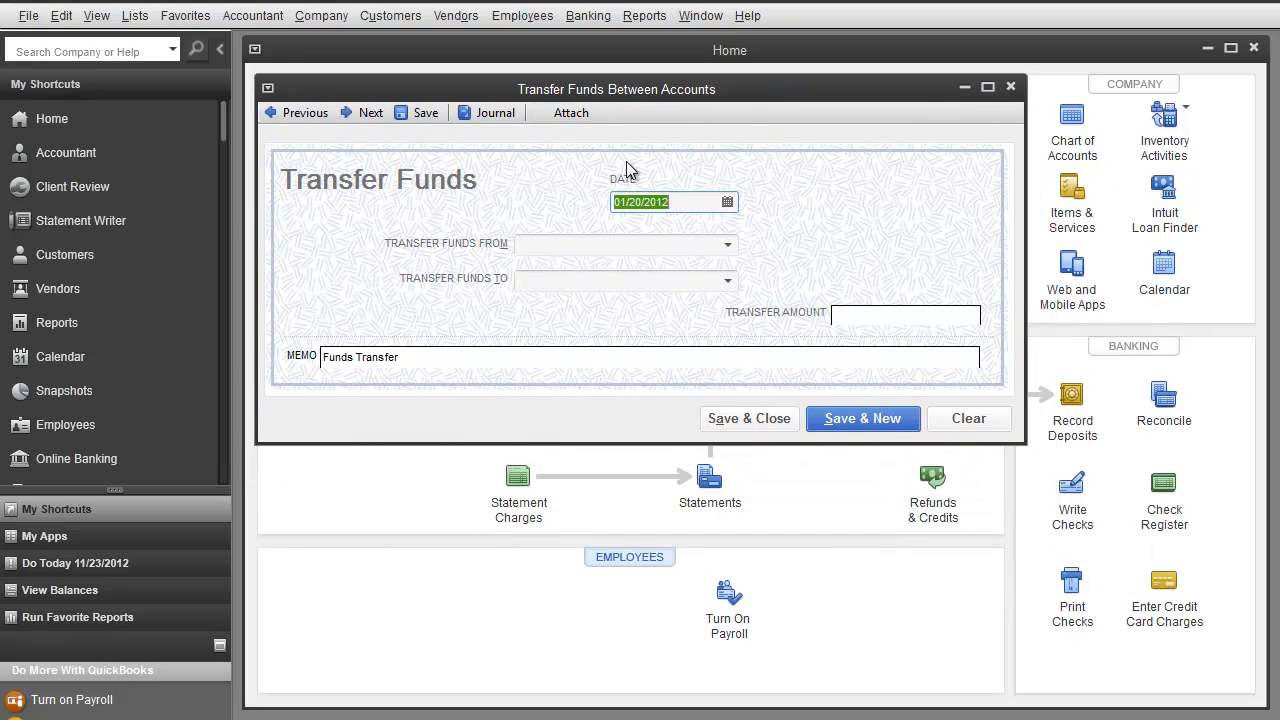
{"action": "left_click", "coordinate": [727, 243]}
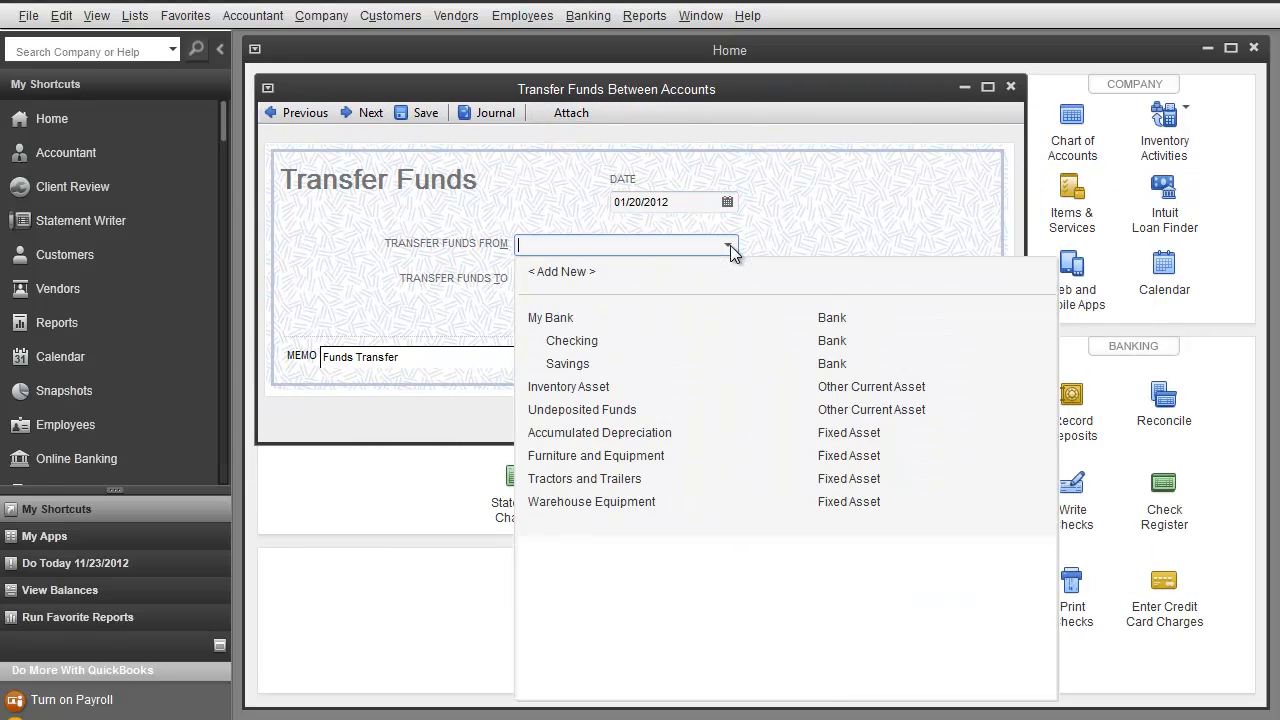
{"action": "left_click", "coordinate": [577, 345]}
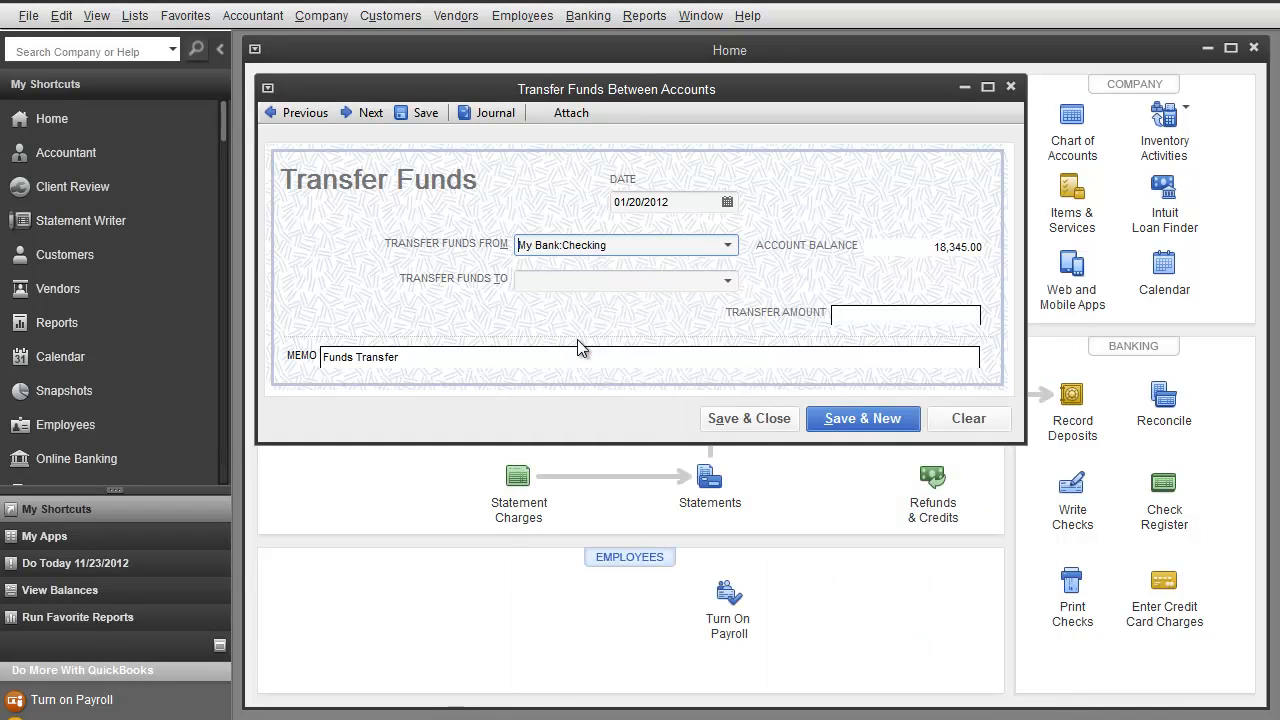
{"action": "left_click", "coordinate": [734, 282]}
{"action": "left_click", "coordinate": [581, 398]}
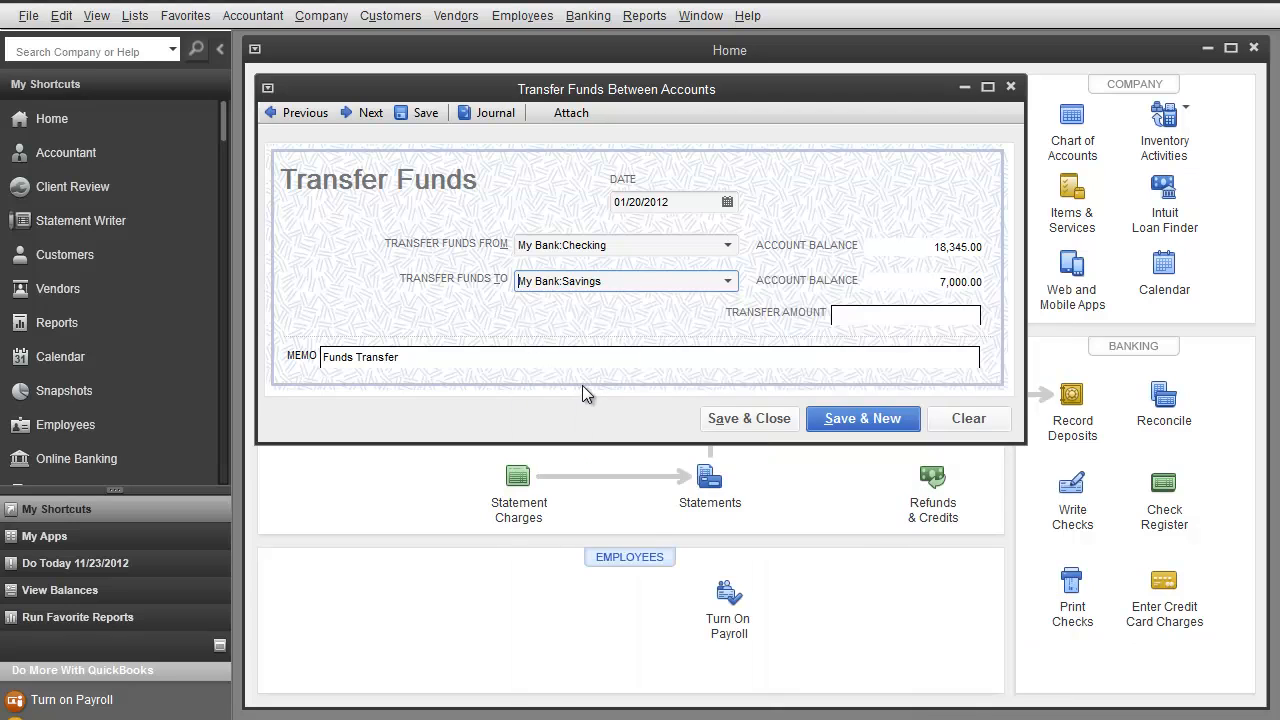
Set the transfer to go from My Bank:Savings to My Bank:Checking.
{"action": "left_click", "coordinate": [730, 246]}
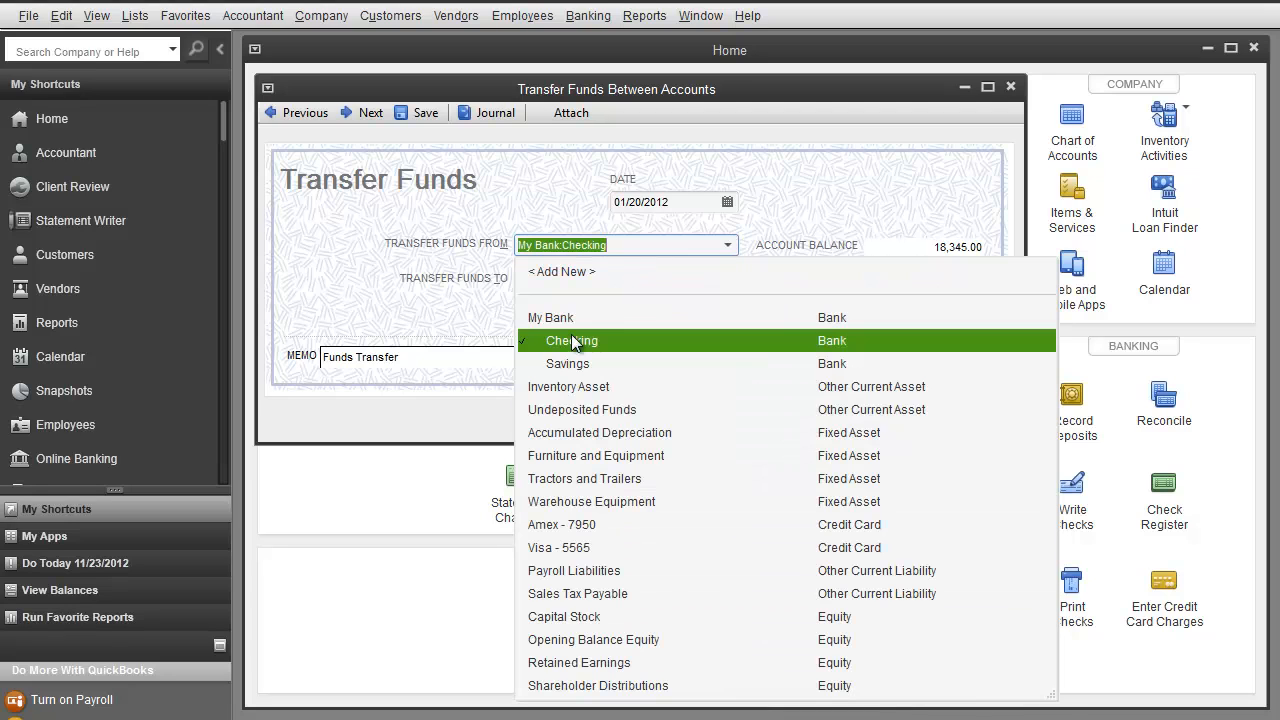
{"action": "left_click", "coordinate": [563, 362]}
{"action": "left_click", "coordinate": [728, 281]}
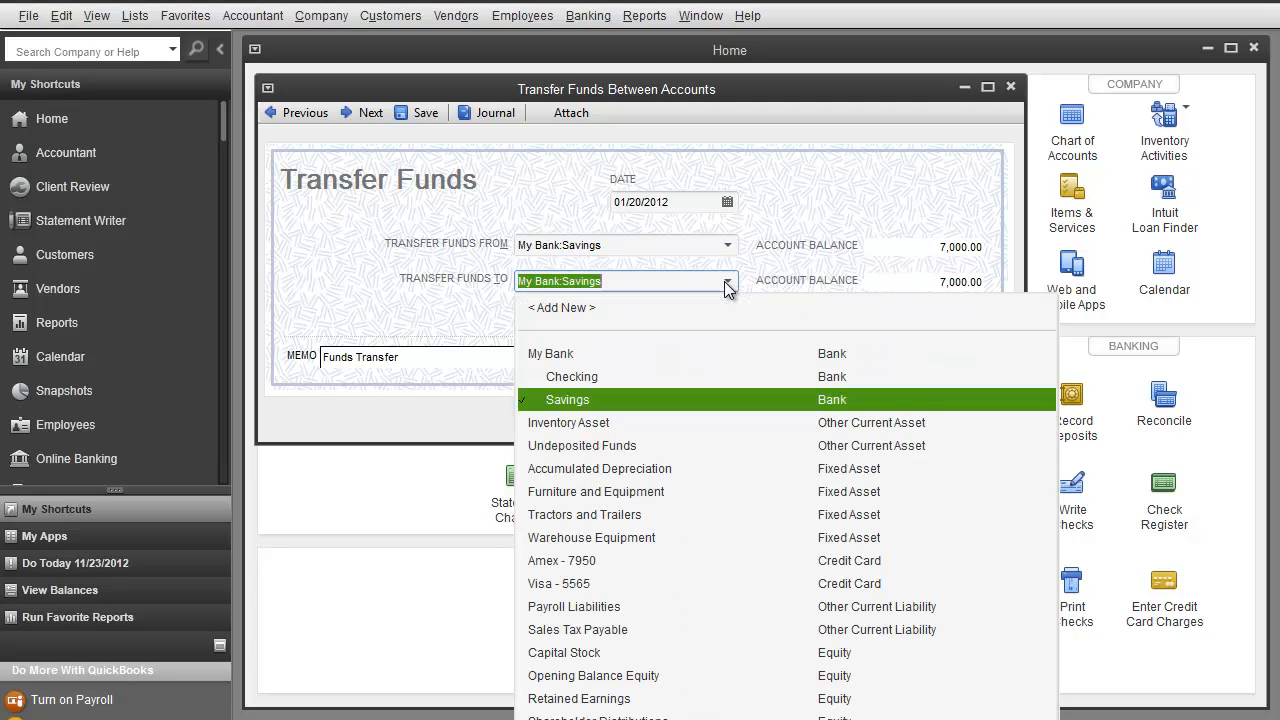
{"action": "left_click", "coordinate": [565, 378]}
{"action": "key", "text": "Tab"}
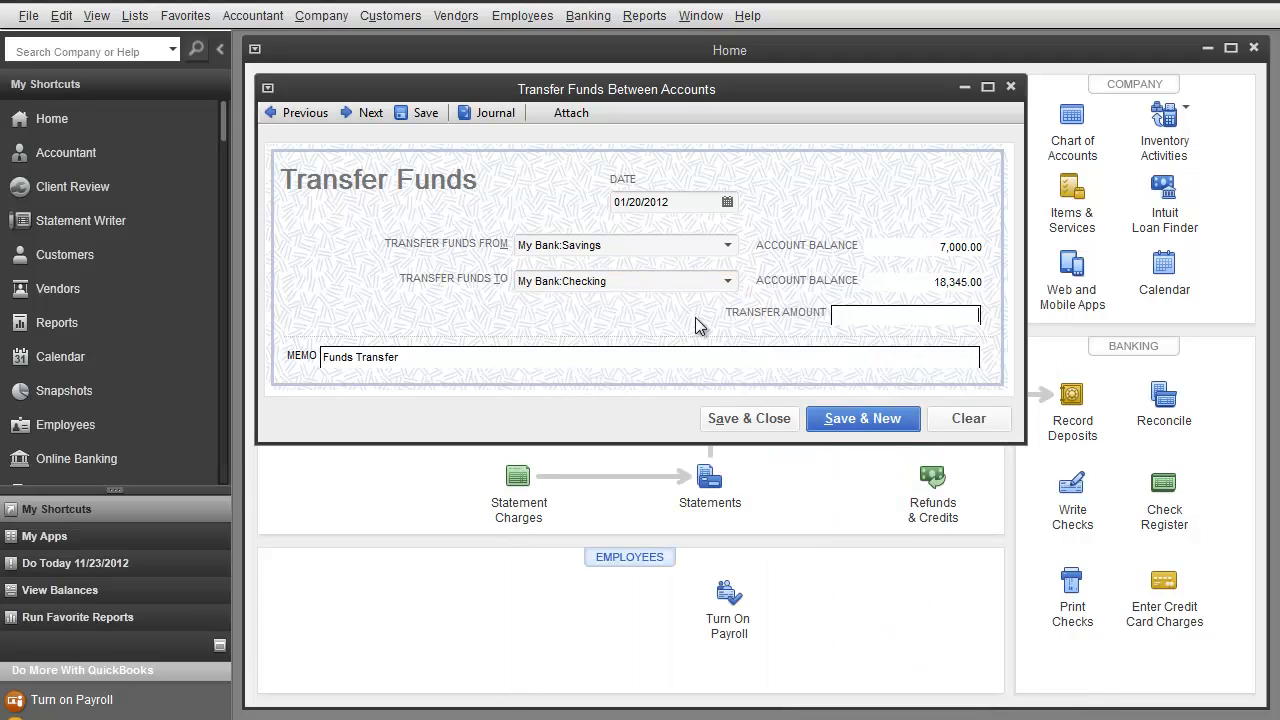
Set the transfer amount to 2500 and save the transfer despite its past date.
{"action": "type", "text": "2500"}
{"action": "left_click", "coordinate": [858, 424]}
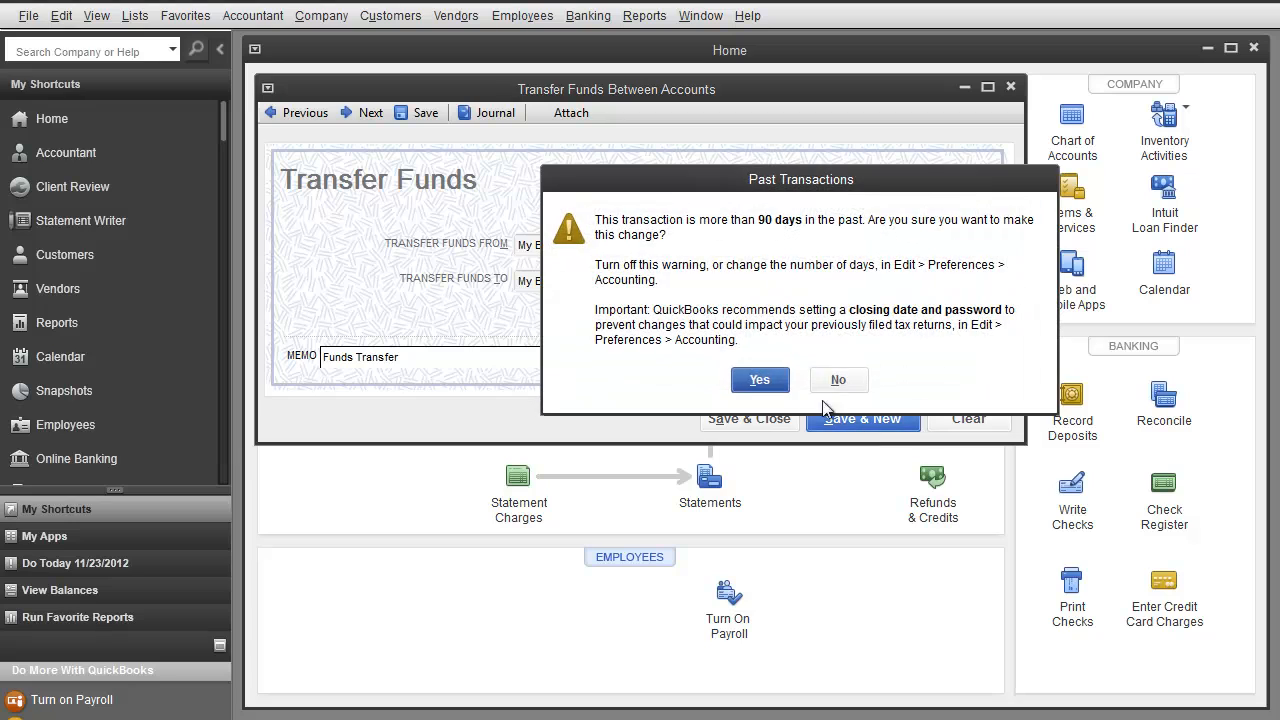
{"action": "left_click", "coordinate": [762, 378]}
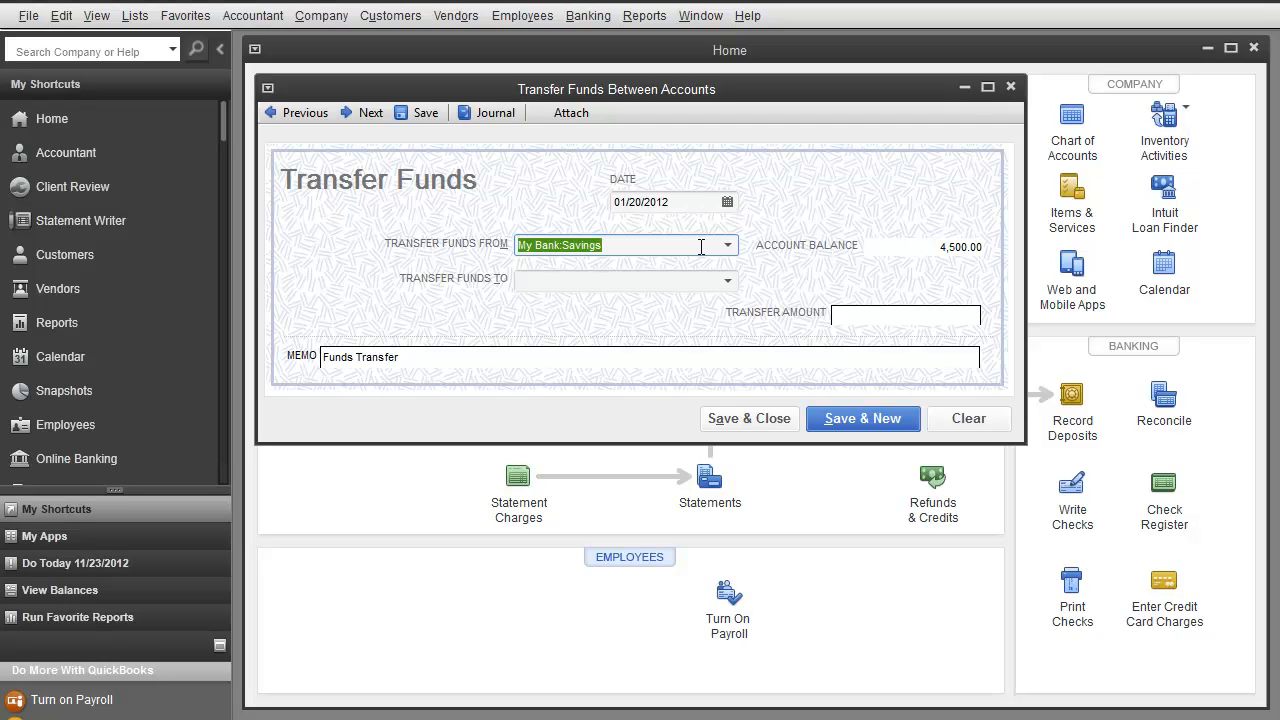
{"action": "left_click", "coordinate": [729, 246]}
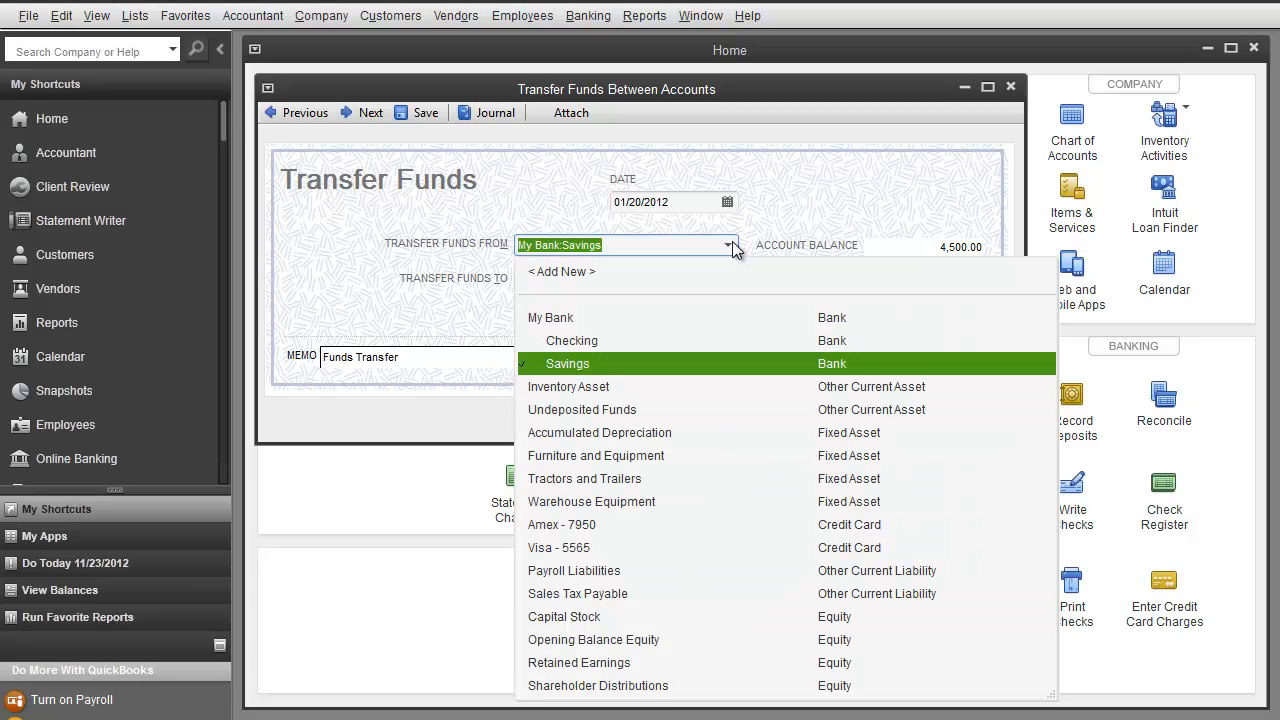
{"action": "left_click", "coordinate": [729, 246]}
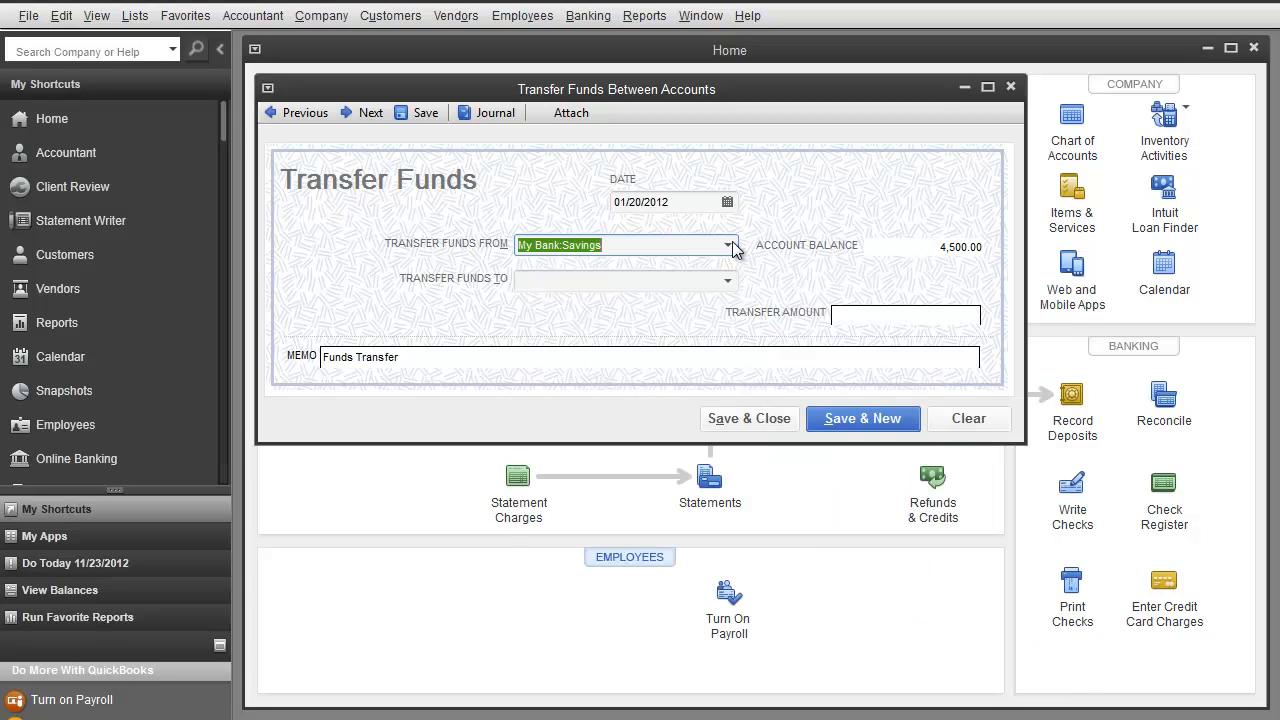